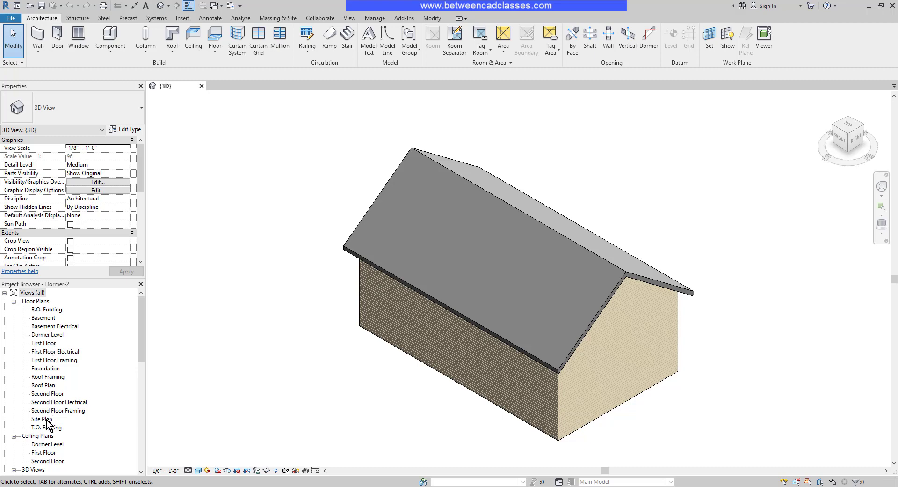
Step: Open the South elevation to examine the building's levels, including Dormer Level, and return to the 3D view
{"action": "scroll", "coordinate": [57, 456], "scroll_direction": "down", "scroll_amount": 1}
{"action": "scroll", "coordinate": [57, 450], "scroll_direction": "down", "scroll_amount": 2}
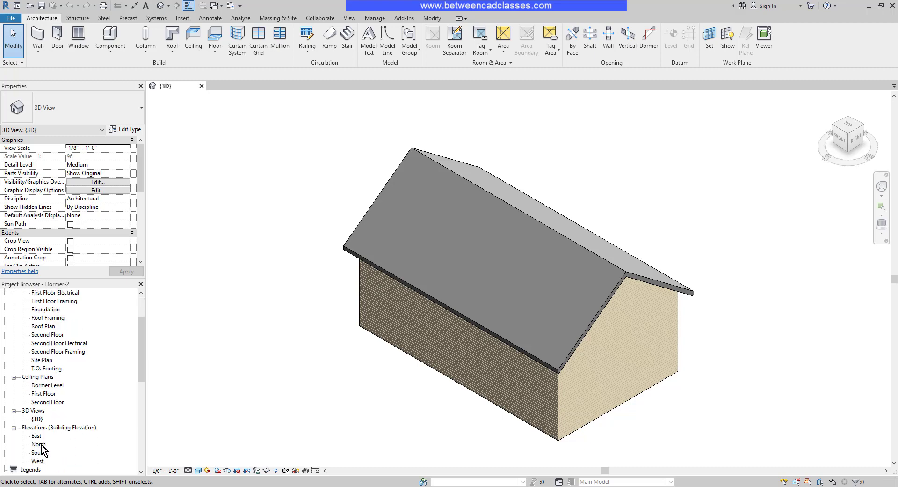
{"action": "double_click", "coordinate": [38, 453]}
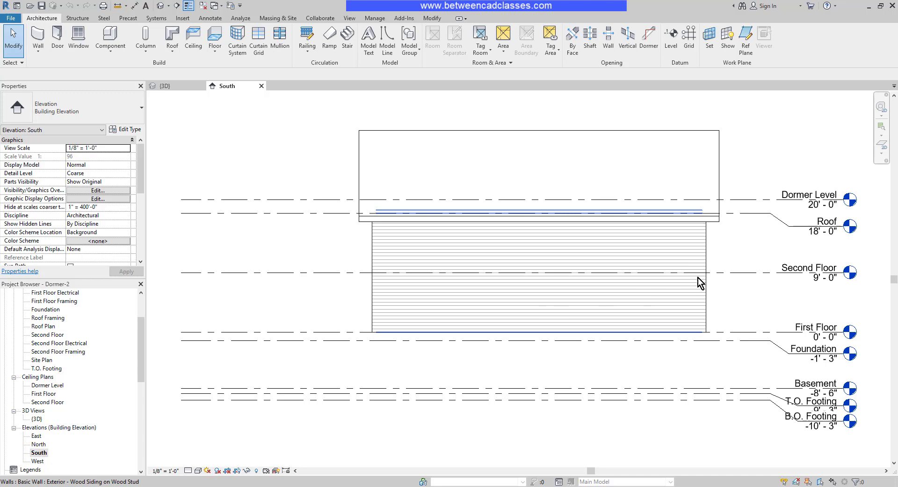
{"action": "scroll", "coordinate": [701, 263], "scroll_direction": "up", "scroll_amount": 2}
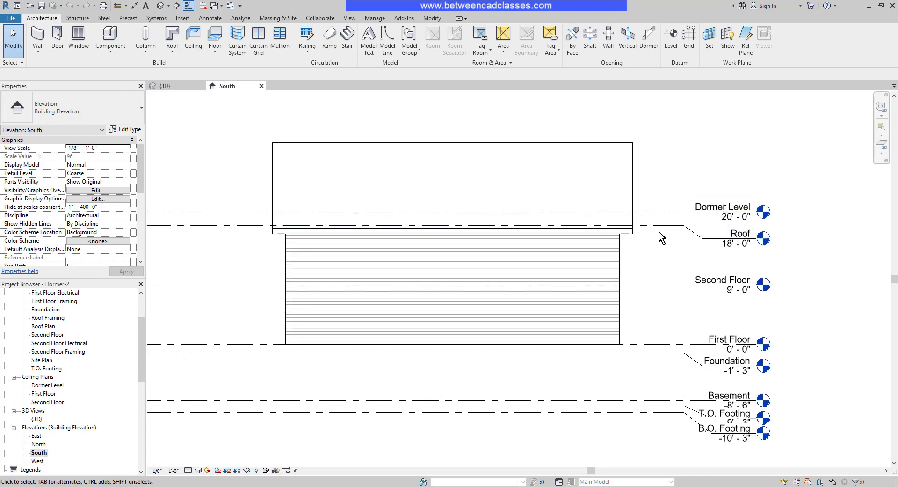
{"action": "left_click", "coordinate": [174, 86]}
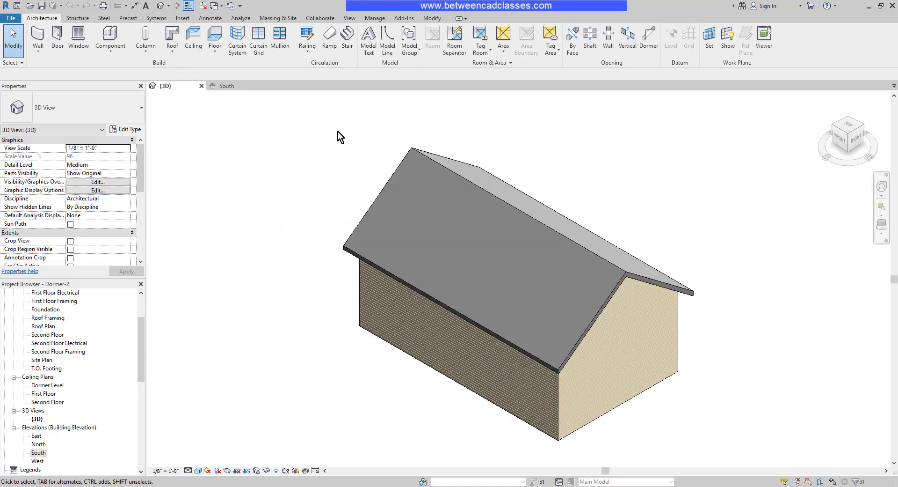
Step: Open the Dormer Level floor plan at the west end of the south roof slope
{"action": "scroll", "coordinate": [53, 347], "scroll_direction": "up", "scroll_amount": 2}
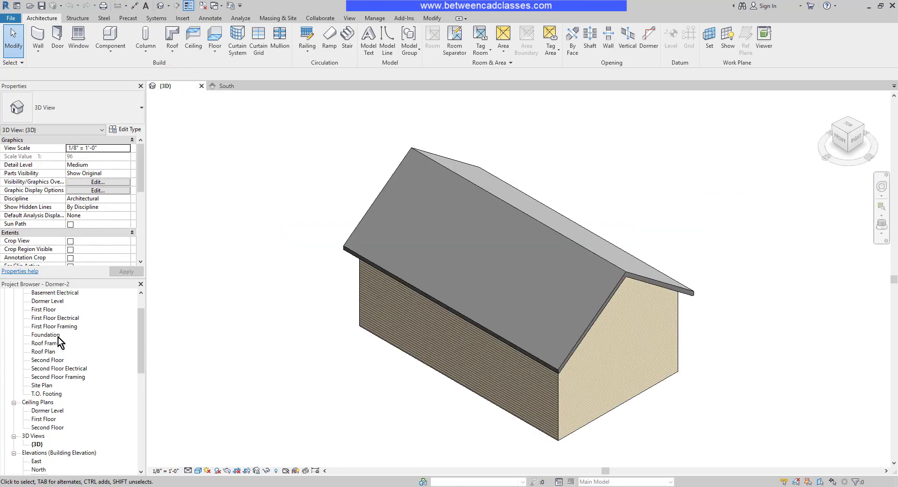
{"action": "double_click", "coordinate": [54, 326]}
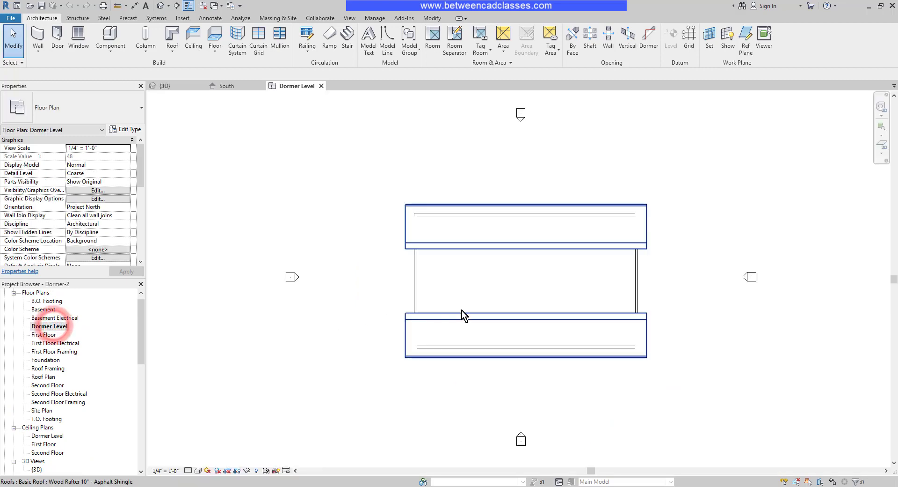
{"action": "scroll", "coordinate": [482, 302], "scroll_direction": "up", "scroll_amount": 4}
{"action": "scroll", "coordinate": [482, 306], "scroll_direction": "up", "scroll_amount": 2}
{"action": "middle_click_drag", "start_coordinate": [471, 326], "coordinate": [482, 266]}
Step: Draw three connected Exterior - Wood Siding on Wood Stud walls in a U about 8'-6" deep and 6'-6" wide over the south roof slope
{"action": "left_click", "coordinate": [36, 38]}
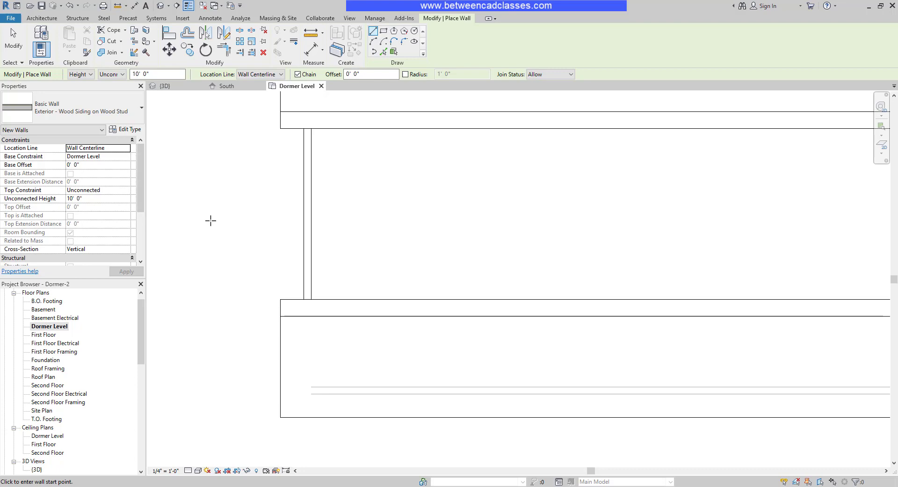
{"action": "left_click", "coordinate": [522, 268]}
{"action": "left_click", "coordinate": [522, 367]}
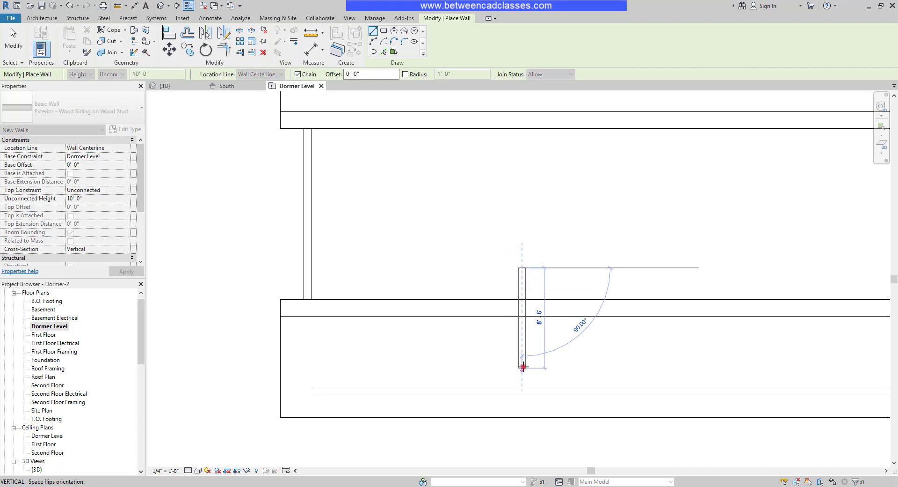
{"action": "left_click", "coordinate": [445, 368]}
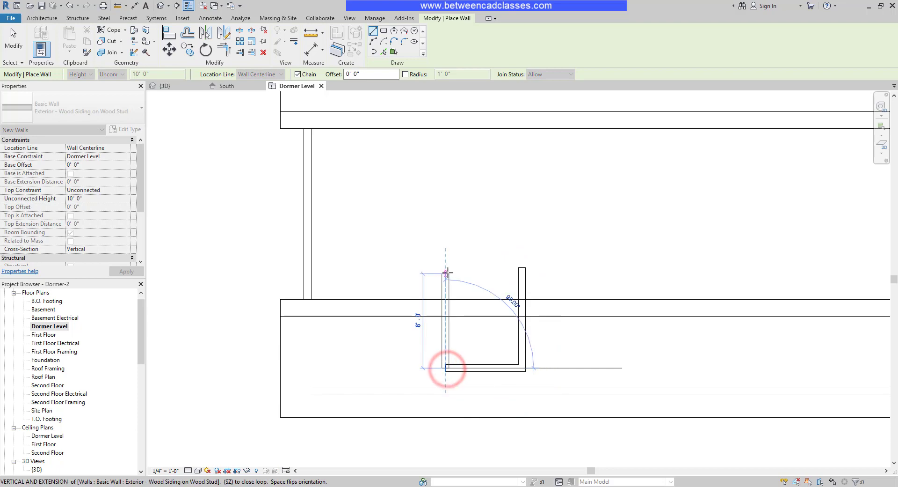
{"action": "left_click", "coordinate": [445, 268]}
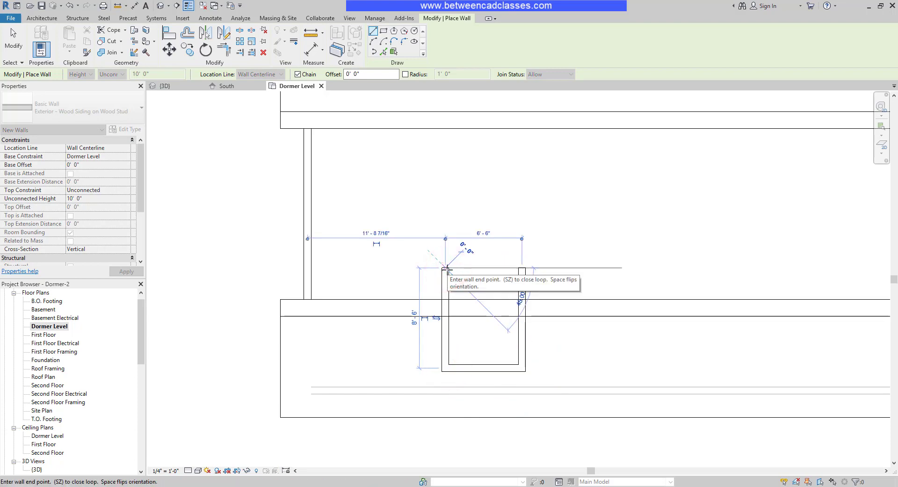
{"action": "key", "text": "Escape"}
{"action": "key", "text": "Escape"}
Step: Select the dormer walls in turn to check which side their exterior faces are on
{"action": "left_click", "coordinate": [521, 344]}
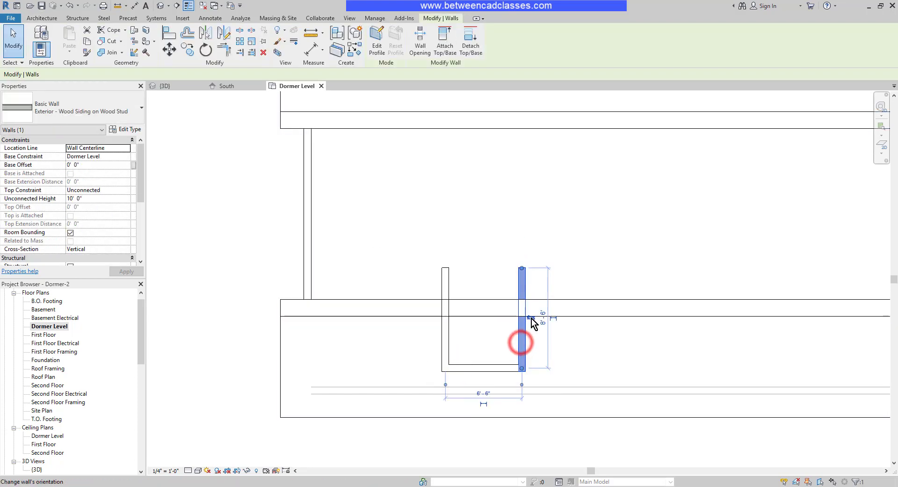
{"action": "left_click", "coordinate": [484, 367]}
{"action": "key", "text": "Escape"}
{"action": "left_click", "coordinate": [443, 326]}
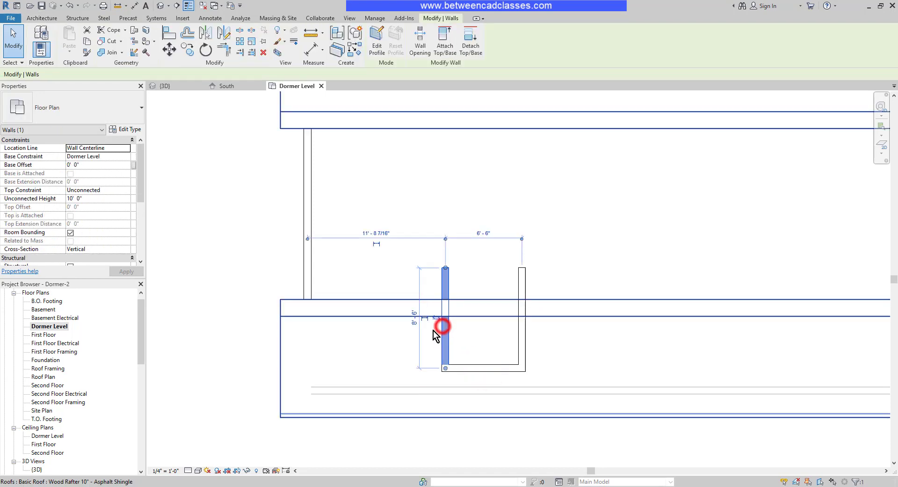
{"action": "left_click", "coordinate": [487, 341]}
{"action": "left_click", "coordinate": [495, 255]}
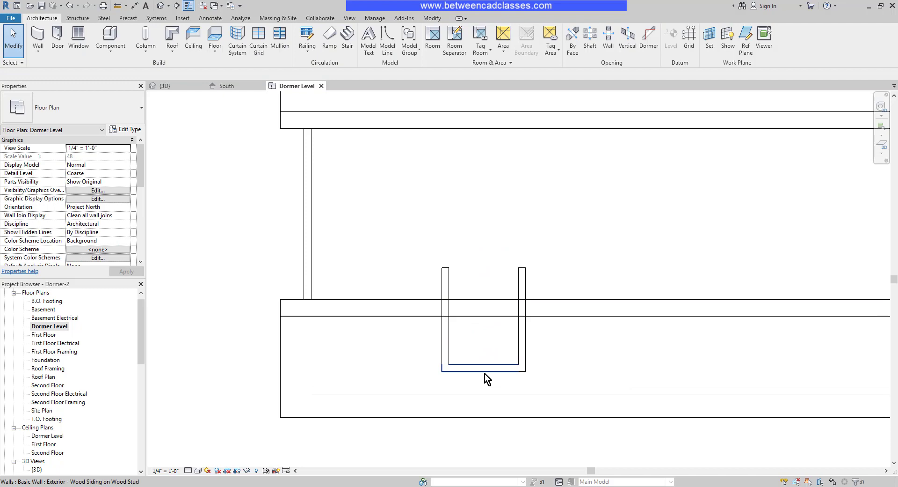
Step: Align the outer face of the dormer's front wall with the exterior face of the house's south wall
{"action": "left_click", "coordinate": [436, 20]}
{"action": "left_click", "coordinate": [165, 38]}
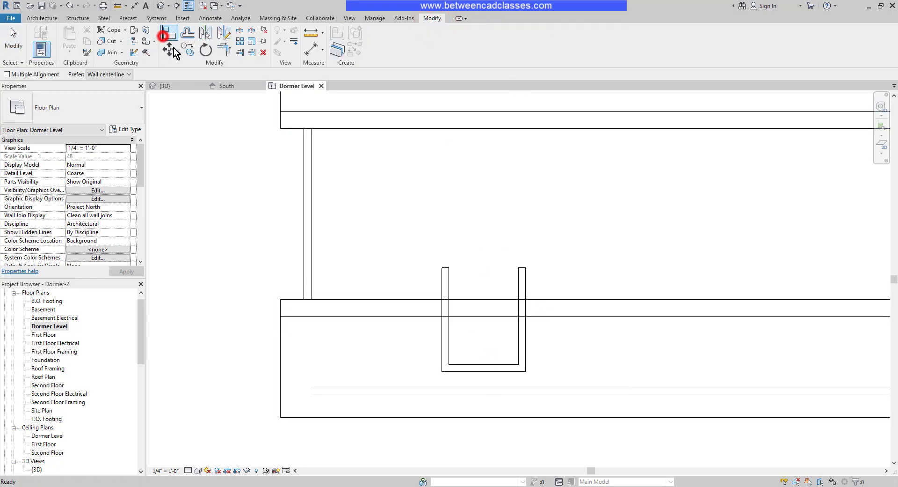
{"action": "left_click", "coordinate": [490, 397]}
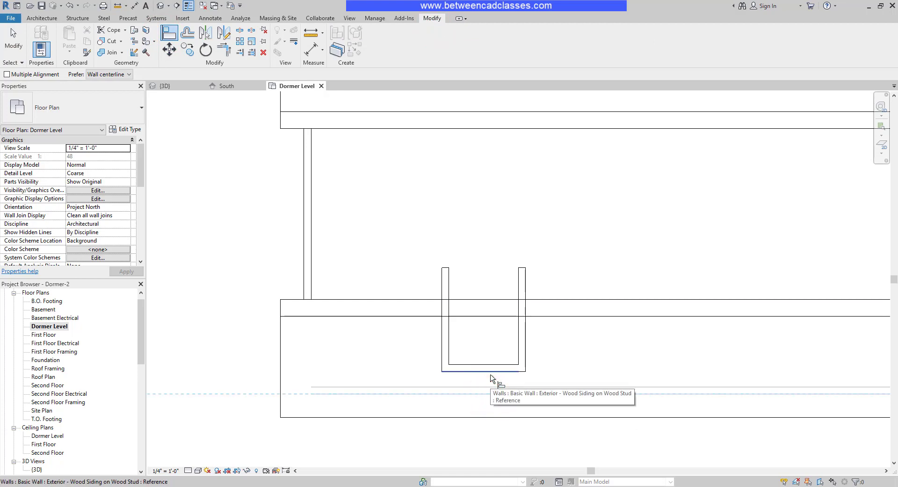
{"action": "left_click", "coordinate": [491, 375]}
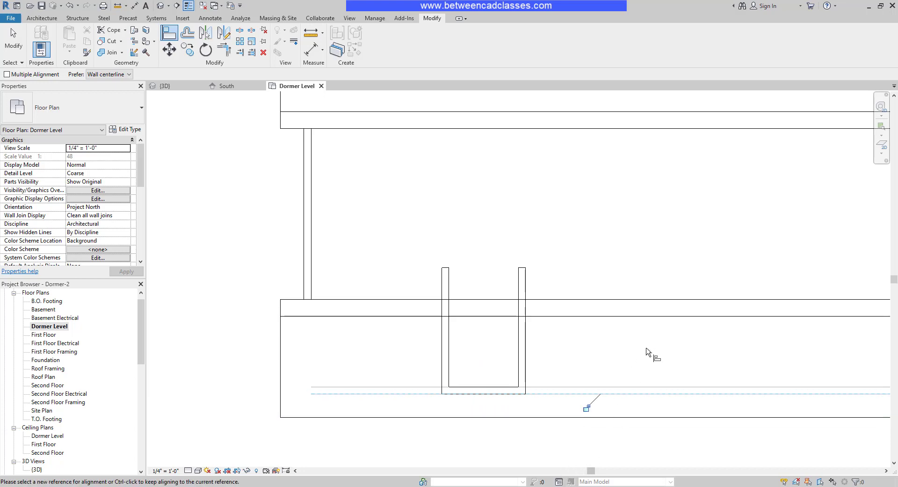
{"action": "key", "text": "Escape"}
{"action": "key", "text": "Escape"}
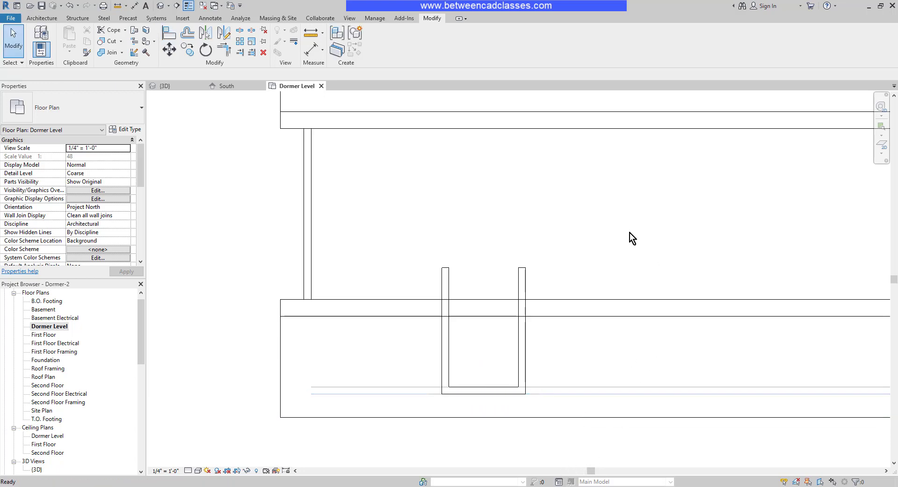
Step: Place an aligned dimension string from the outer face of the house's west wall to the outer faces of both dormer side walls
{"action": "left_click", "coordinate": [134, 6]}
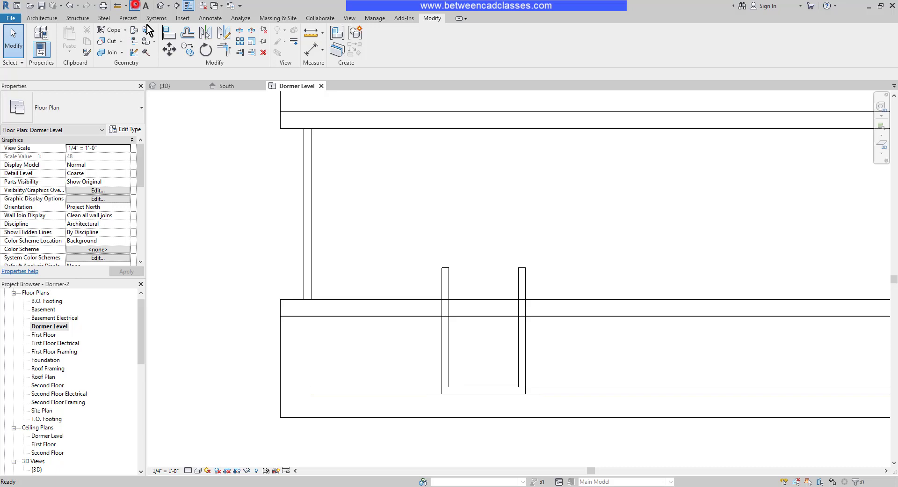
{"action": "left_click", "coordinate": [304, 254]}
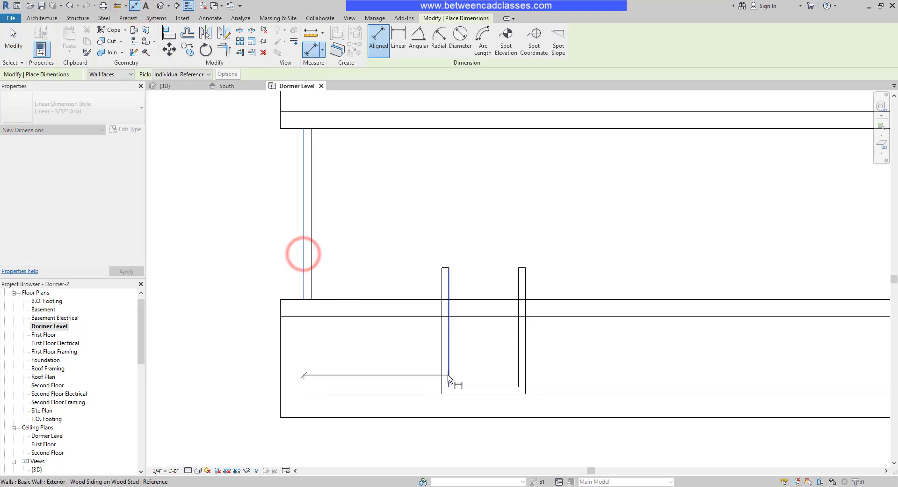
{"action": "left_click", "coordinate": [443, 373]}
{"action": "left_click", "coordinate": [525, 372]}
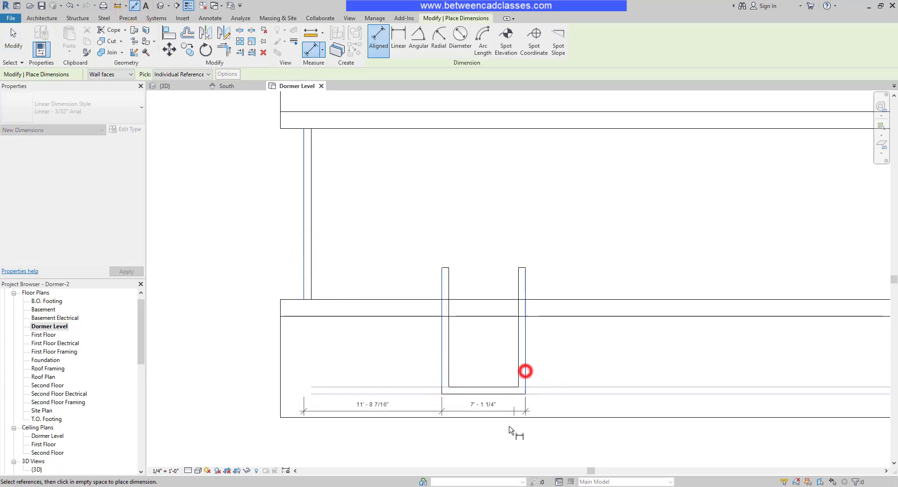
{"action": "left_click", "coordinate": [514, 447]}
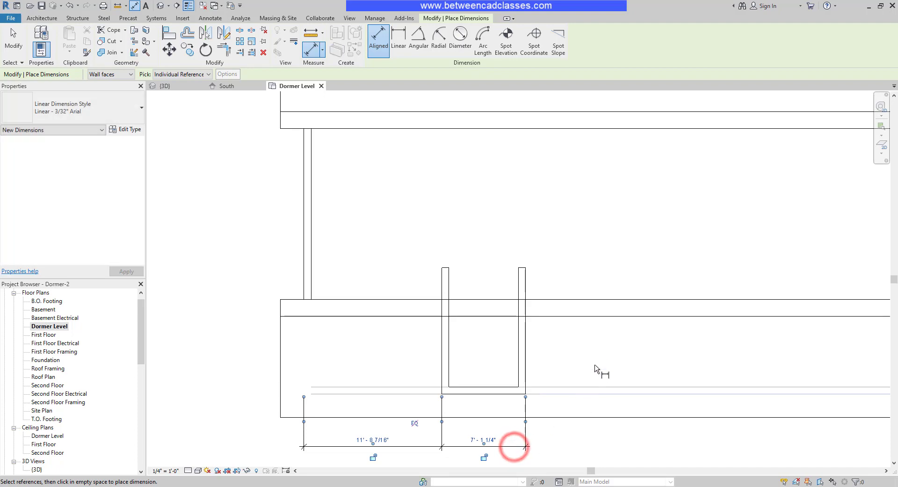
{"action": "left_click", "coordinate": [243, 241]}
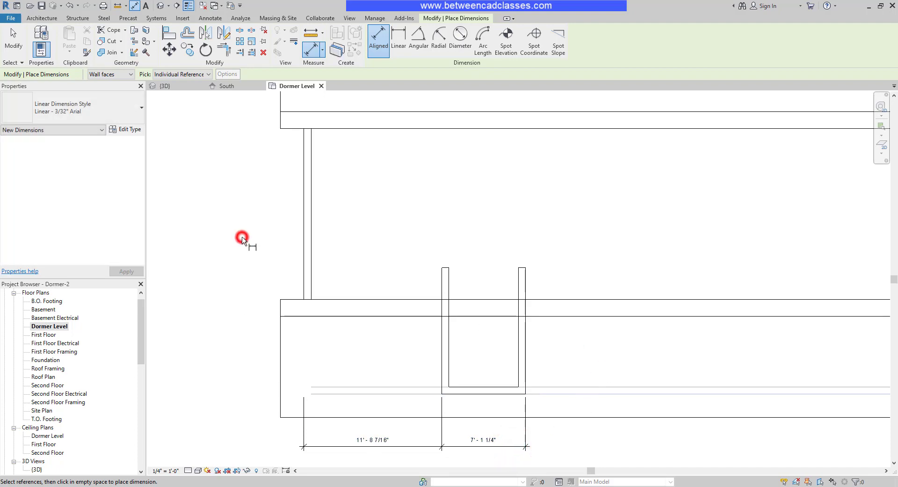
Step: Set the dormer's west side wall 9'-0" from the outer face of the house's west wall
{"action": "left_click", "coordinate": [448, 287]}
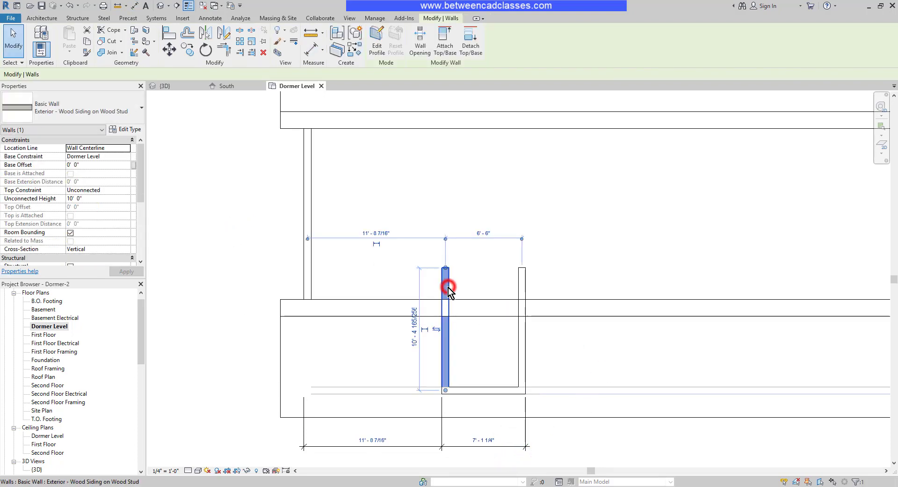
{"action": "left_click", "coordinate": [380, 441]}
{"action": "type", "text": "9"}
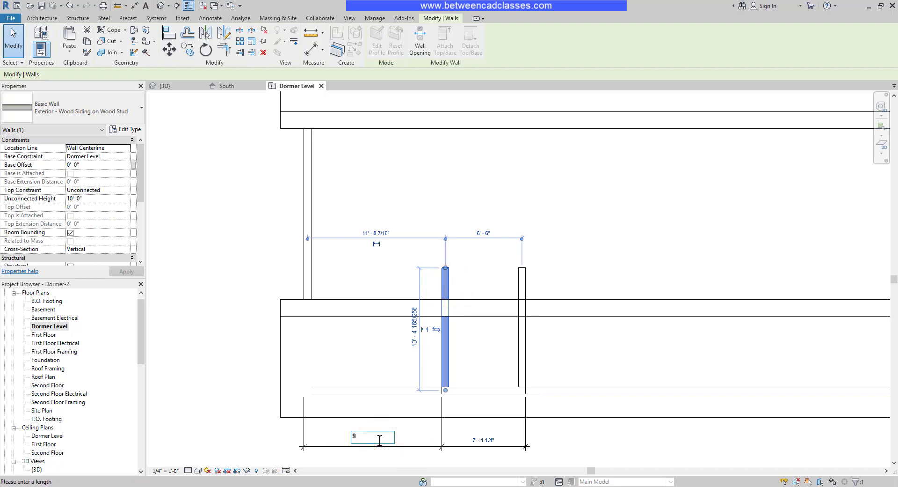
{"action": "key", "text": "Return"}
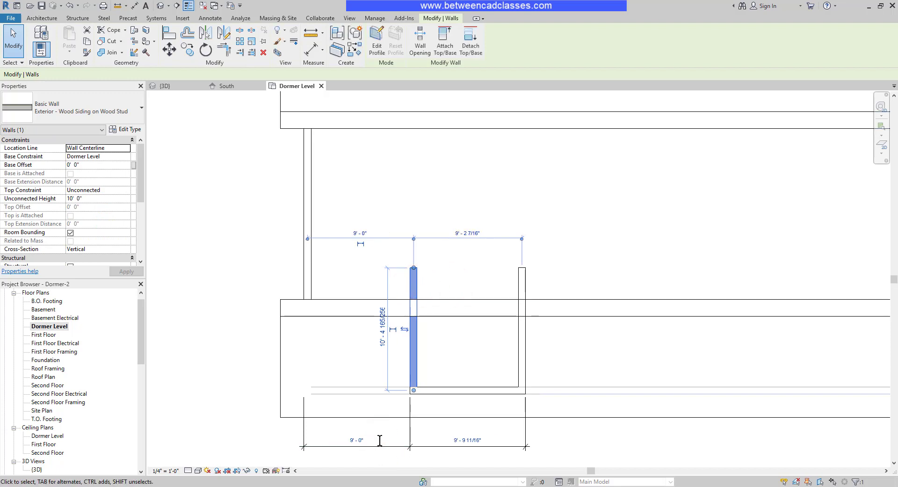
Step: Set the dormer's overall outside width to 7'-0" by moving its east side wall
{"action": "left_click", "coordinate": [520, 354]}
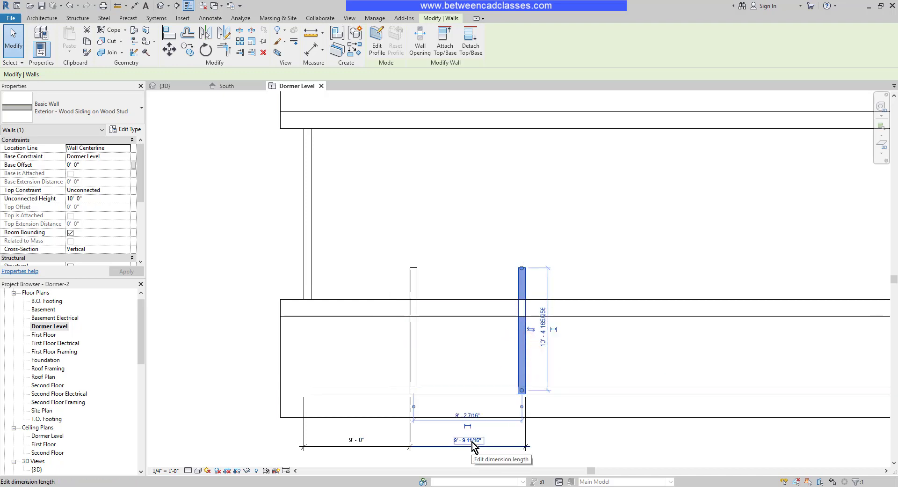
{"action": "left_click", "coordinate": [473, 441]}
{"action": "type", "text": "7"}
{"action": "key", "text": "Return"}
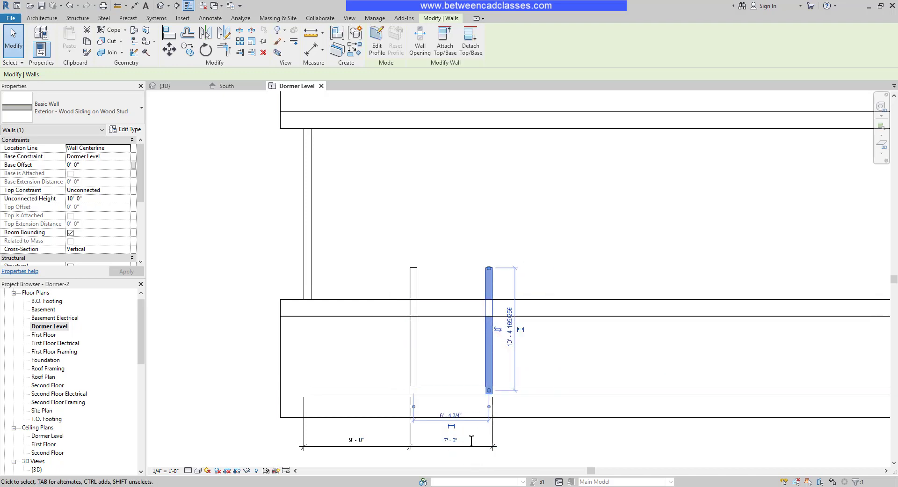
{"action": "left_click", "coordinate": [521, 445]}
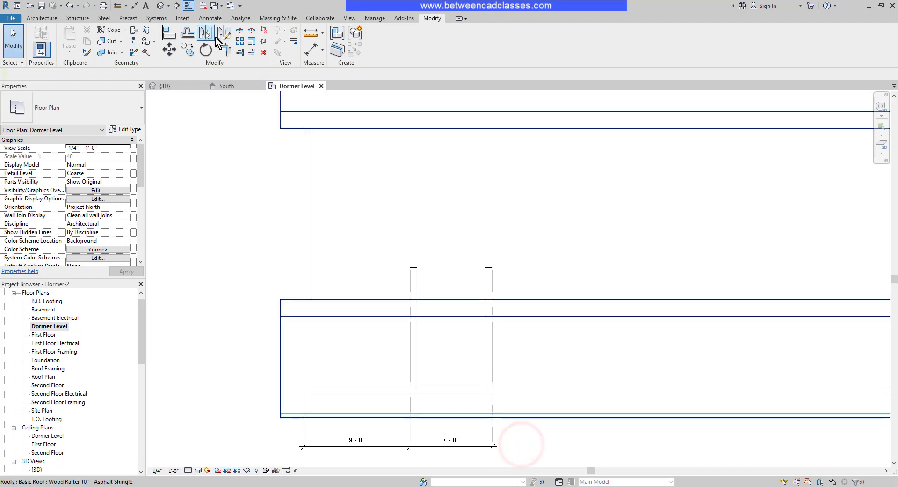
Step: Dimension both dormer side walls from the front wall's outer face to their open ends
{"action": "left_click", "coordinate": [134, 5]}
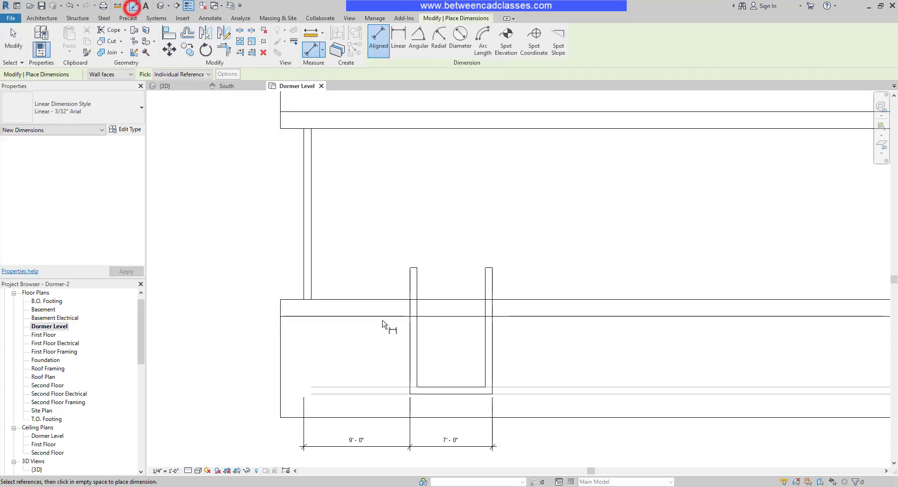
{"action": "left_click", "coordinate": [421, 393]}
{"action": "left_click", "coordinate": [407, 267]}
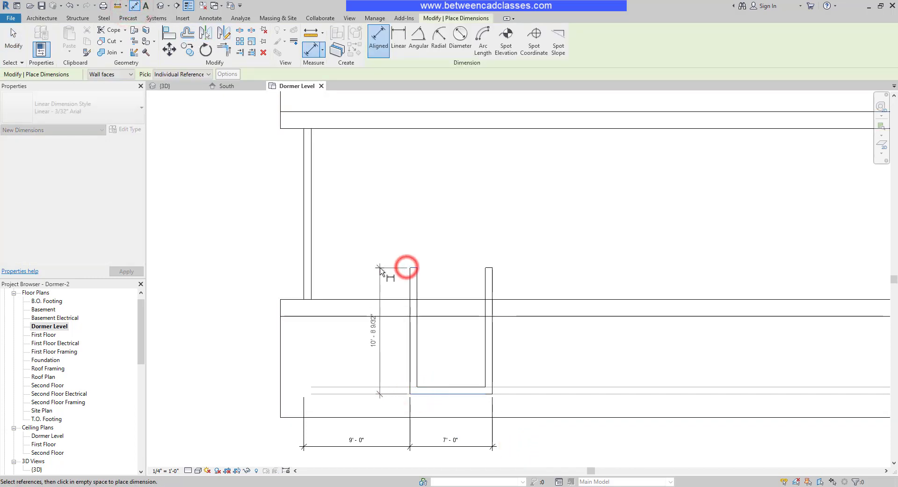
{"action": "left_click", "coordinate": [380, 267]}
{"action": "left_click", "coordinate": [483, 396]}
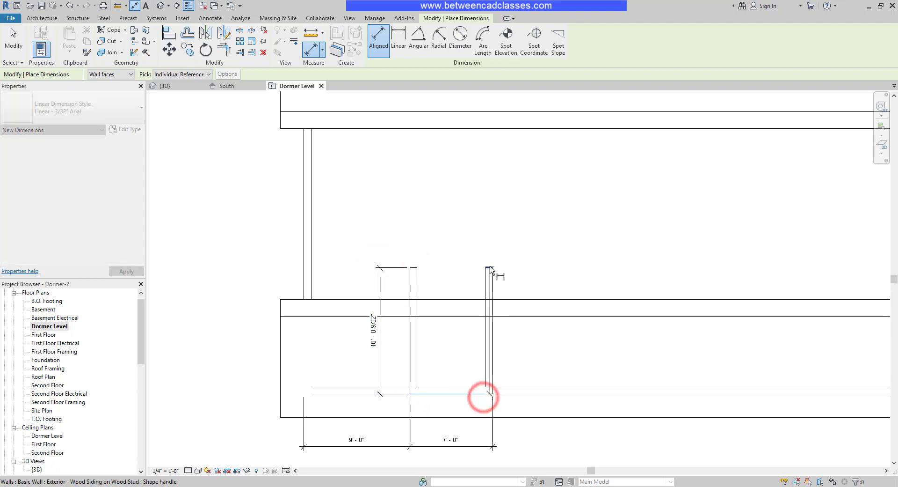
{"action": "left_click", "coordinate": [490, 267]}
{"action": "left_click", "coordinate": [525, 271]}
{"action": "key", "text": "Escape"}
{"action": "key", "text": "Escape"}
Step: Set the length of the dormer's west side wall to 9'-0" from the front wall's outer face
{"action": "left_click", "coordinate": [420, 281]}
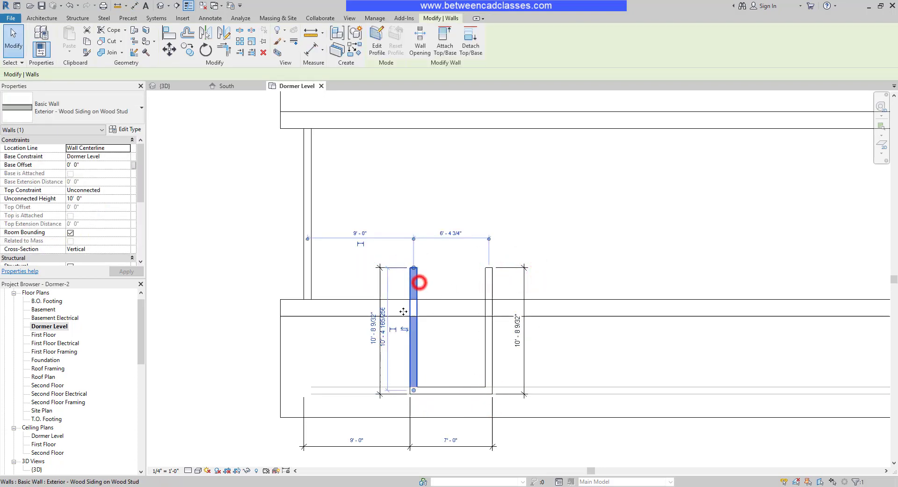
{"action": "left_click", "coordinate": [376, 338]}
{"action": "type", "text": "9"}
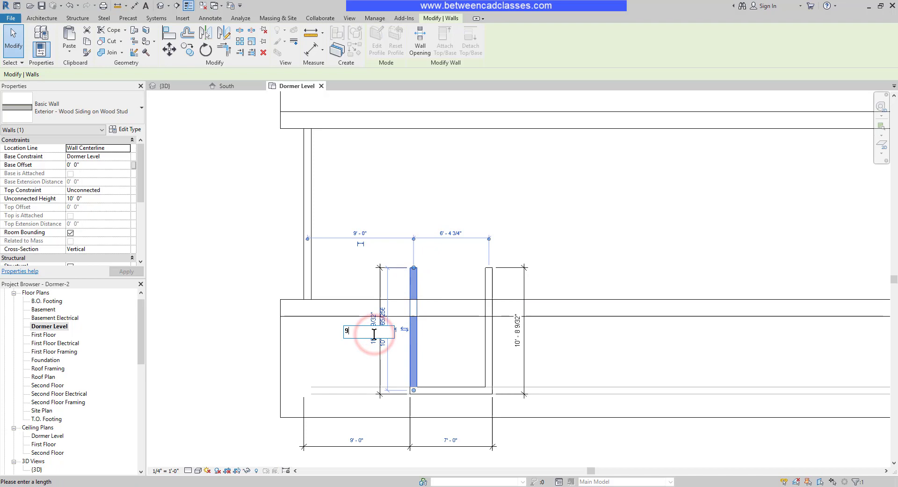
{"action": "key", "text": "Return"}
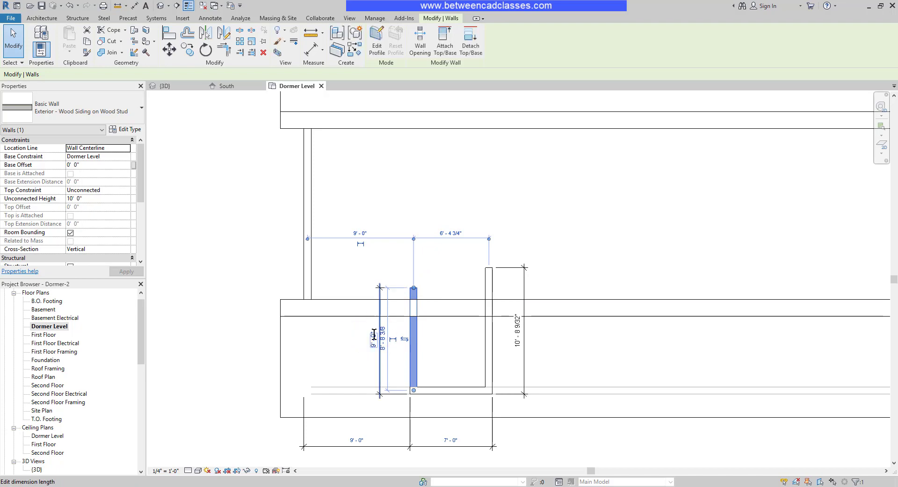
Step: Set the length of the dormer's east side wall to 9'-0" from the front wall's outer face
{"action": "left_click", "coordinate": [489, 281]}
{"action": "left_click", "coordinate": [518, 338]}
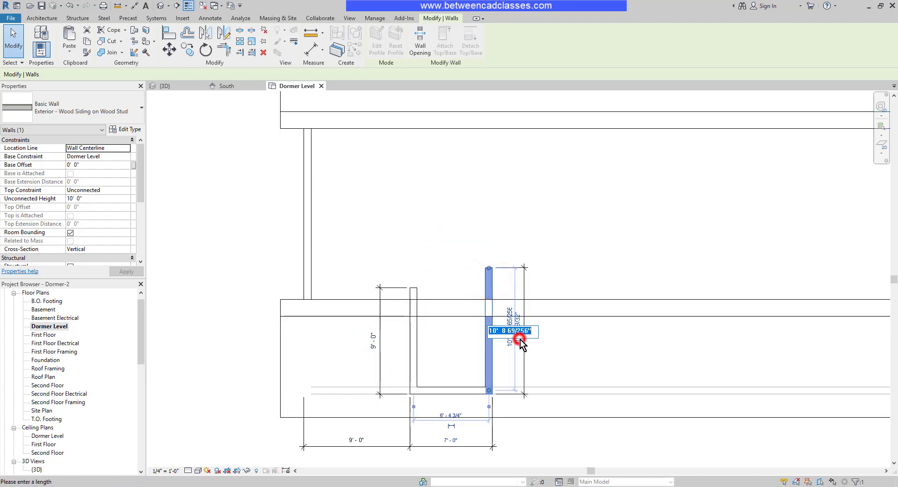
{"action": "type", "text": "9"}
{"action": "key", "text": "Return"}
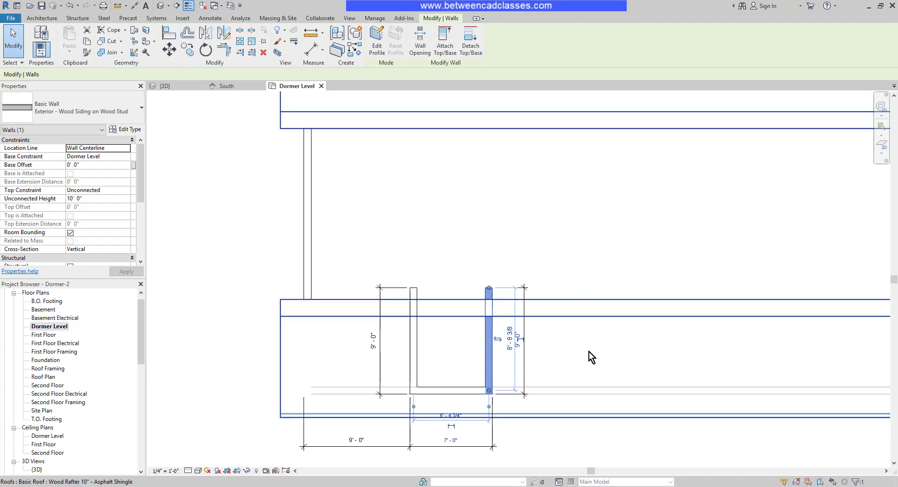
{"action": "left_click", "coordinate": [604, 353]}
{"action": "left_click", "coordinate": [593, 251]}
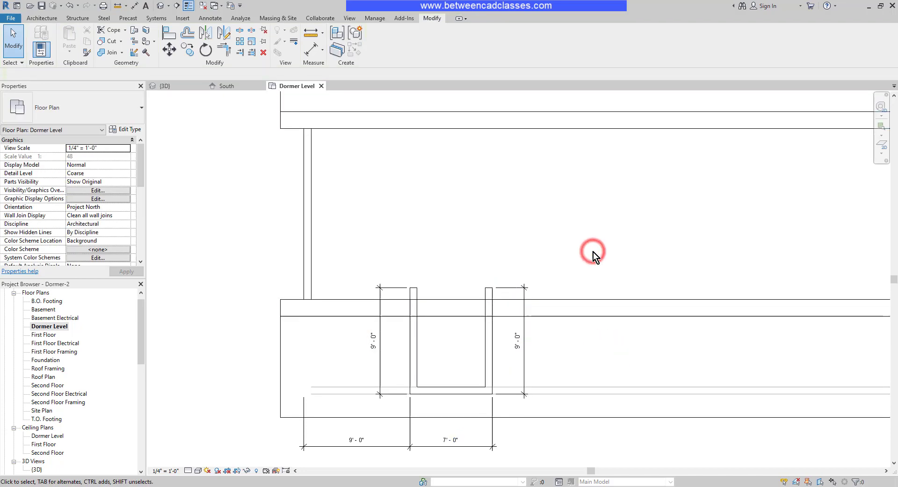
Step: Inspect the three dormer walls on the roof in the 3D view, and return to the Dormer Level plan
{"action": "scroll", "coordinate": [577, 421], "scroll_direction": "up", "scroll_amount": 3}
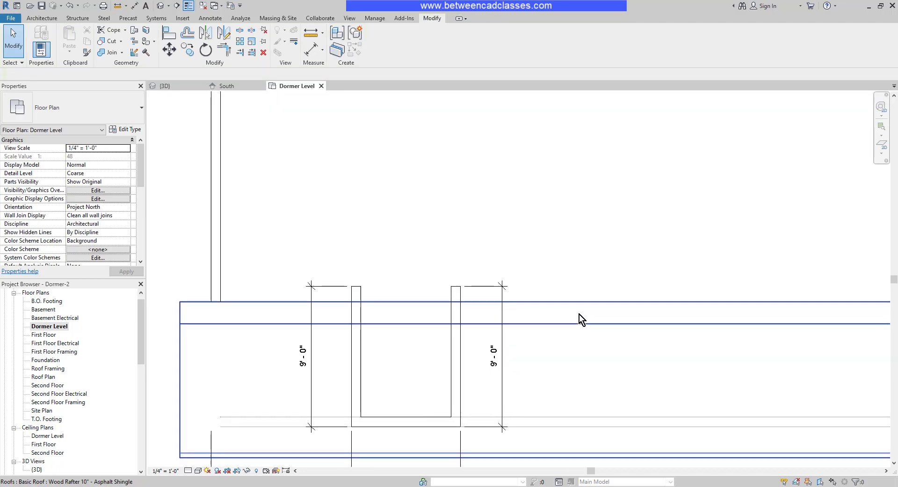
{"action": "middle_click_drag", "start_coordinate": [577, 421], "coordinate": [672, 208]}
{"action": "left_click", "coordinate": [716, 415]}
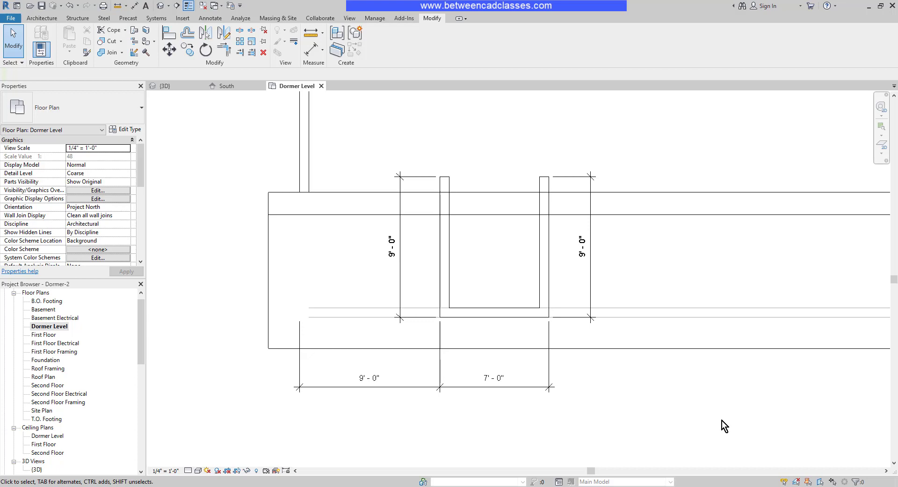
{"action": "left_click", "coordinate": [177, 86]}
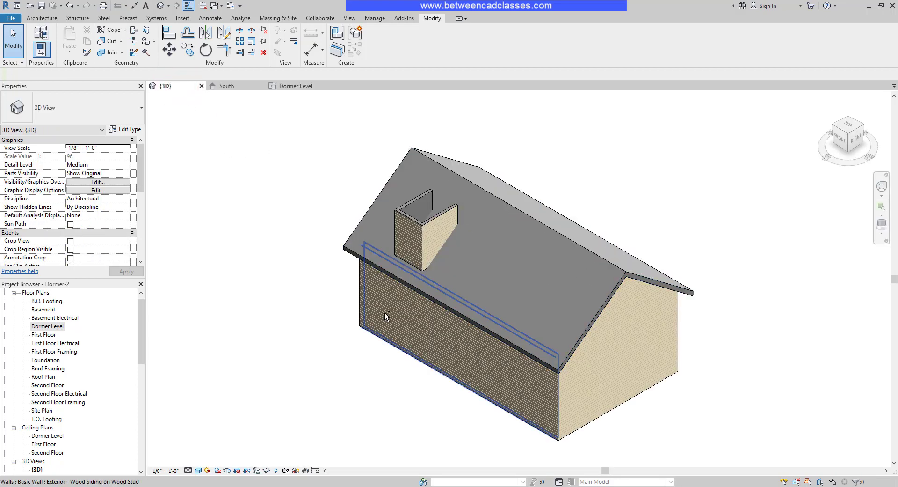
{"action": "middle_click_drag", "start_coordinate": [385, 313], "coordinate": [397, 224], "text": "shift"}
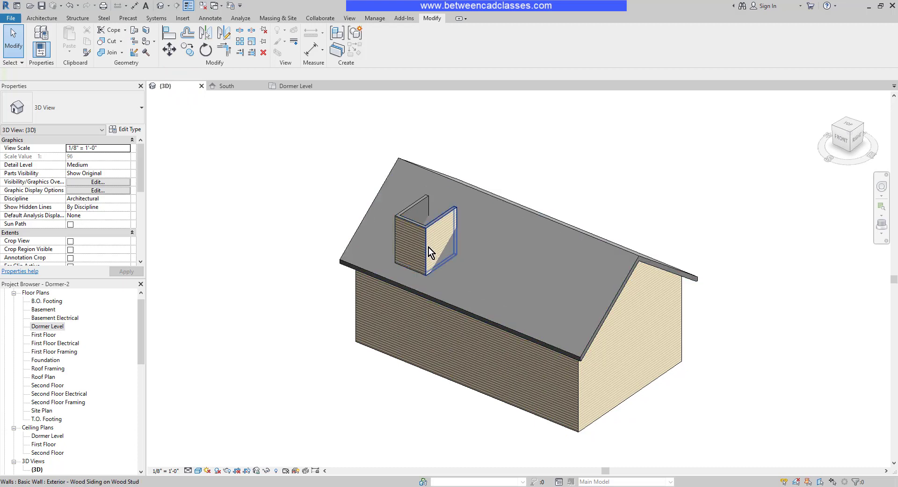
{"action": "left_click", "coordinate": [296, 85]}
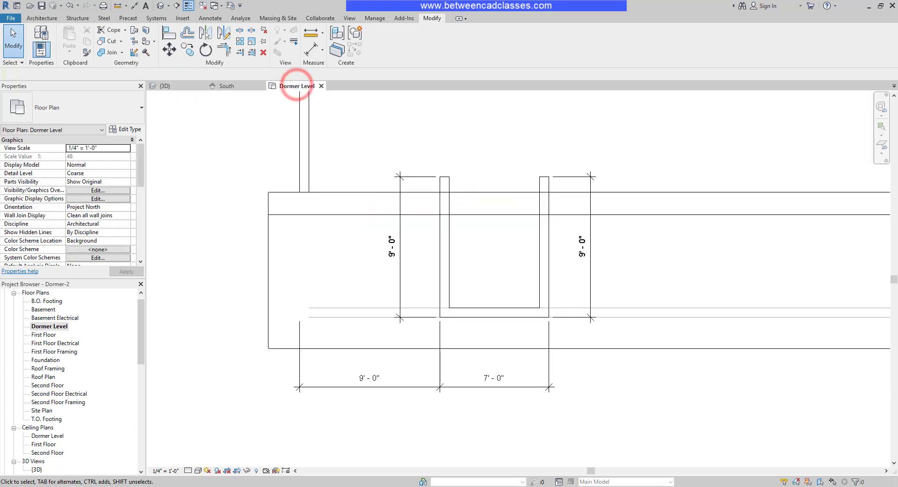
Step: Start a roof by footprint of type Wood Rafter 10" - Asphalt Shingle with a 5'-0" base offset from Dormer Level
{"action": "left_click", "coordinate": [42, 18]}
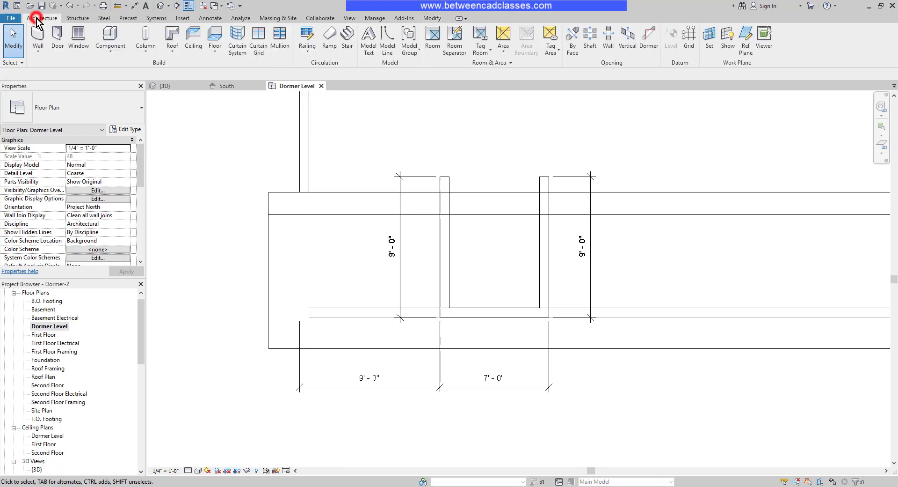
{"action": "left_click", "coordinate": [171, 36]}
{"action": "left_click", "coordinate": [114, 103]}
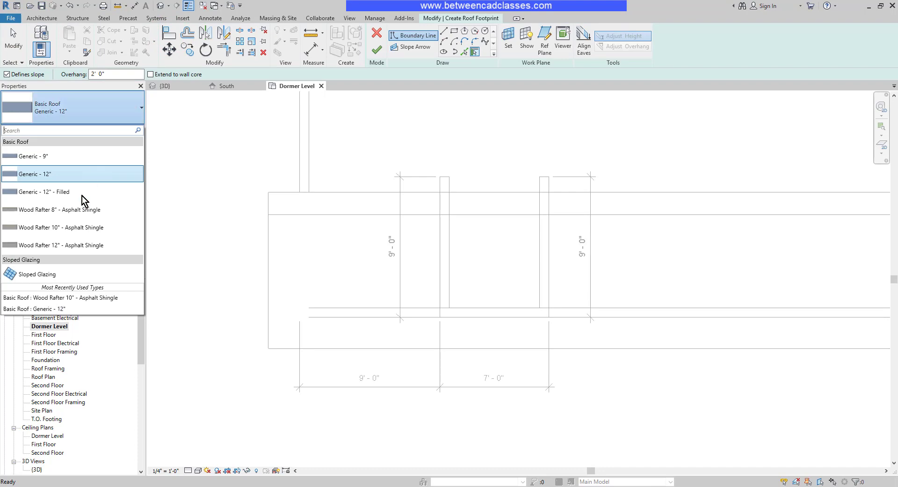
{"action": "left_click", "coordinate": [90, 229]}
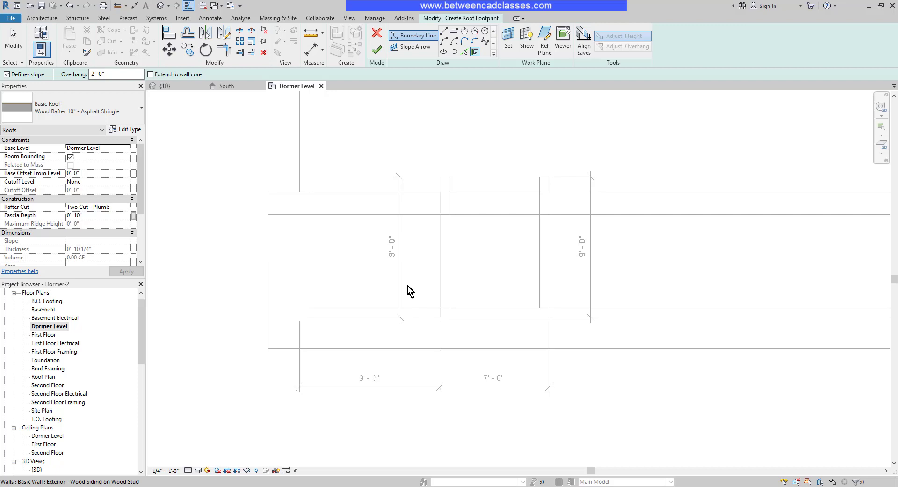
{"action": "left_click", "coordinate": [84, 173]}
{"action": "type", "text": "5"}
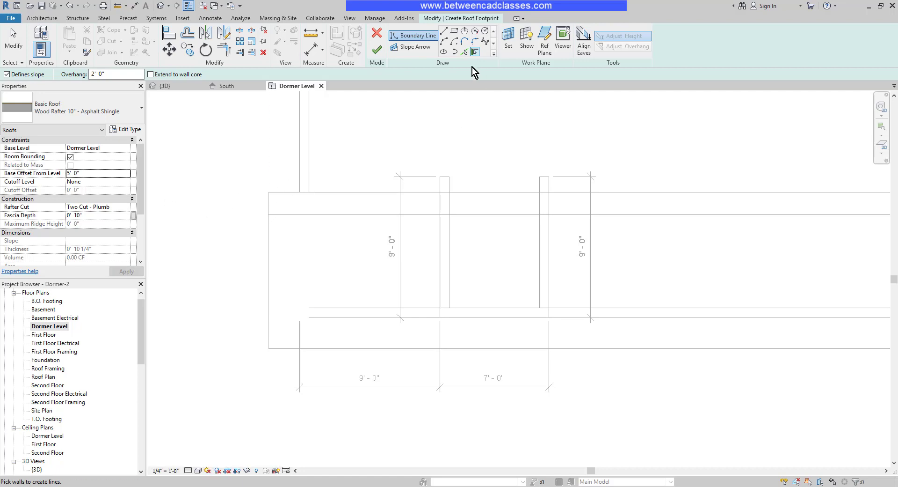
Step: Create slope-defining roof boundary lines from the dormer's west, front and east walls with a 2'-0" outside overhang
{"action": "left_click", "coordinate": [439, 283]}
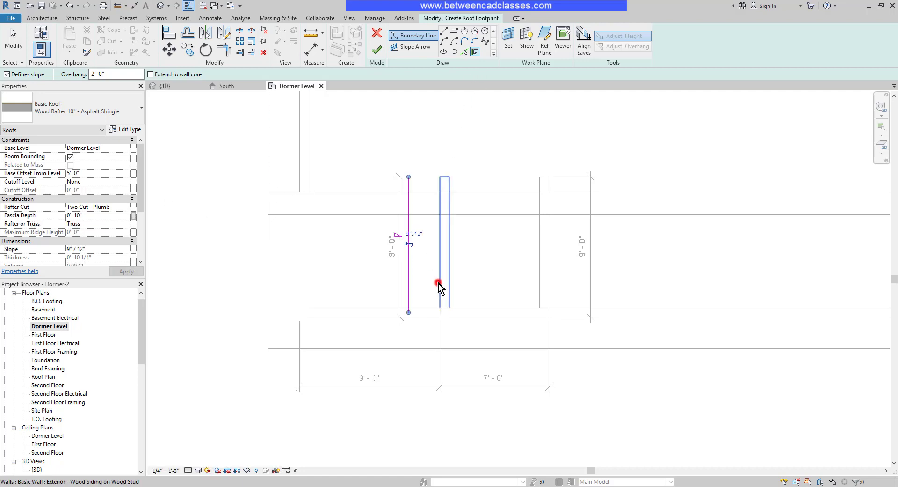
{"action": "left_click", "coordinate": [478, 318]}
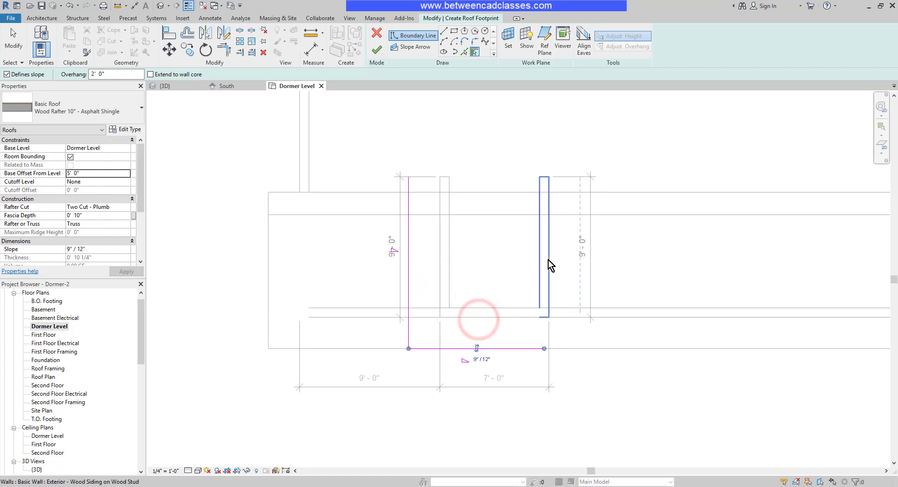
{"action": "left_click", "coordinate": [547, 257]}
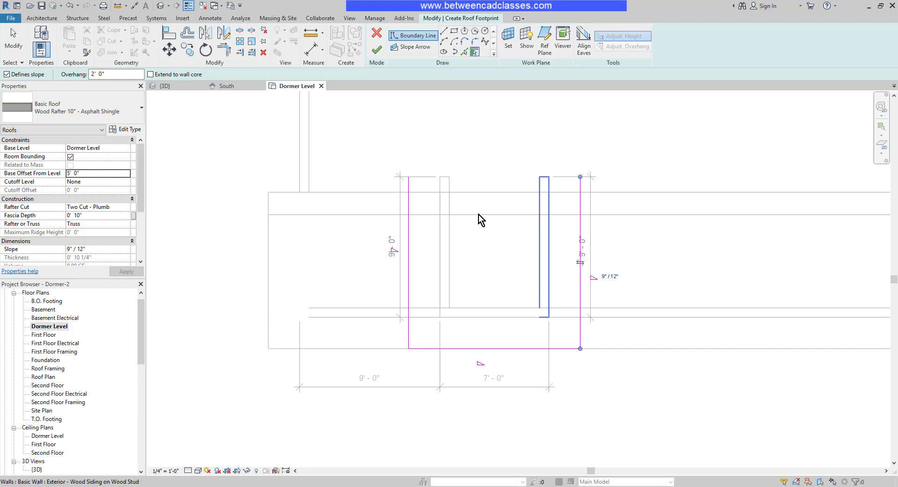
Step: Draw a horizontal boundary line across the dormer between the two side boundary lines, about 4'-6" behind the front wall
{"action": "left_click", "coordinate": [443, 32]}
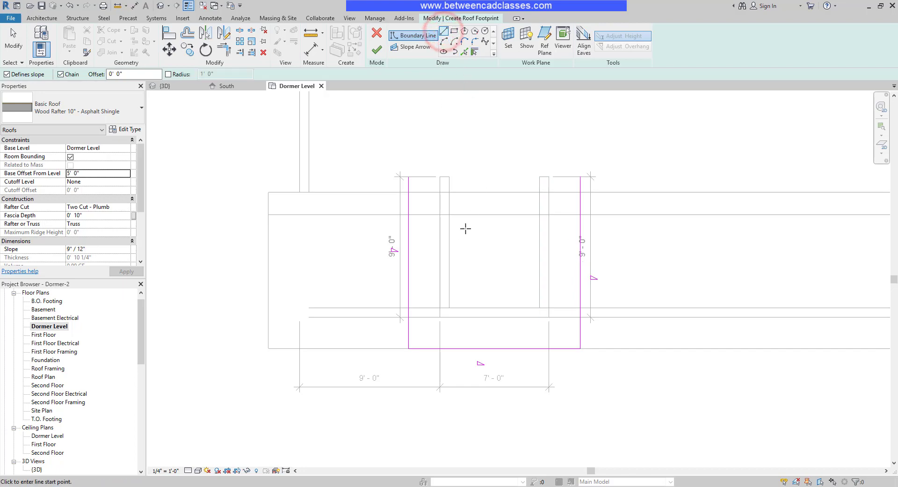
{"action": "left_click", "coordinate": [409, 242]}
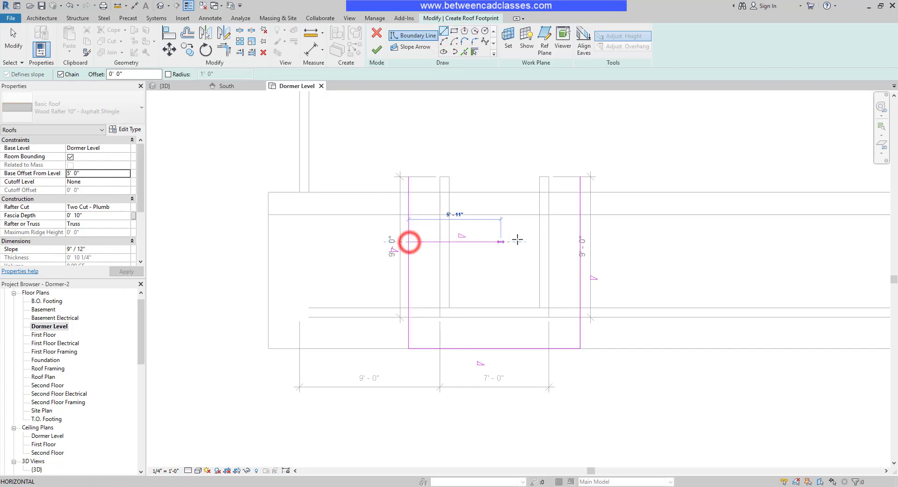
{"action": "left_click", "coordinate": [579, 242]}
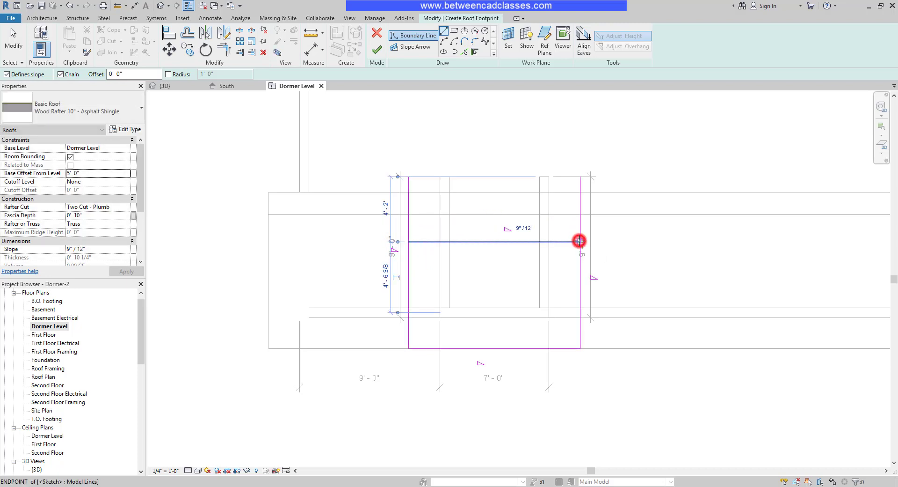
{"action": "key", "text": "Escape"}
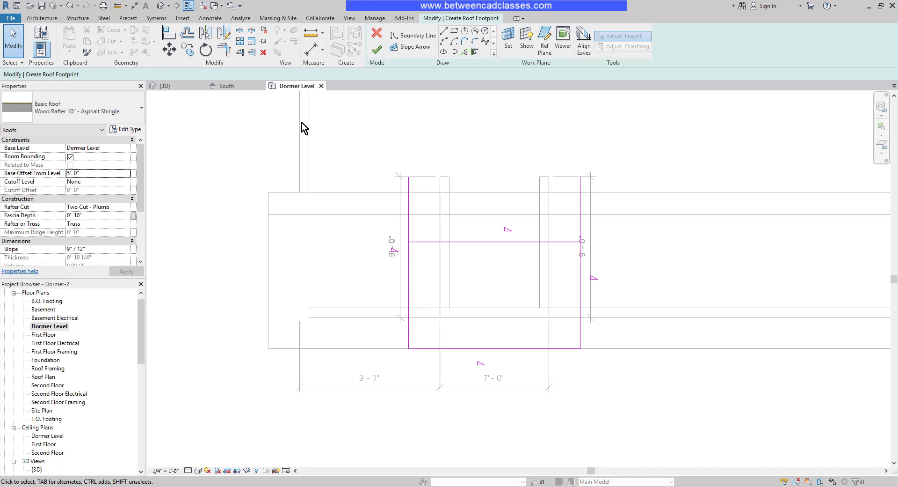
Step: Trim both side boundary lines to the back line so the roof footprint forms a closed rectangle
{"action": "left_click", "coordinate": [223, 49]}
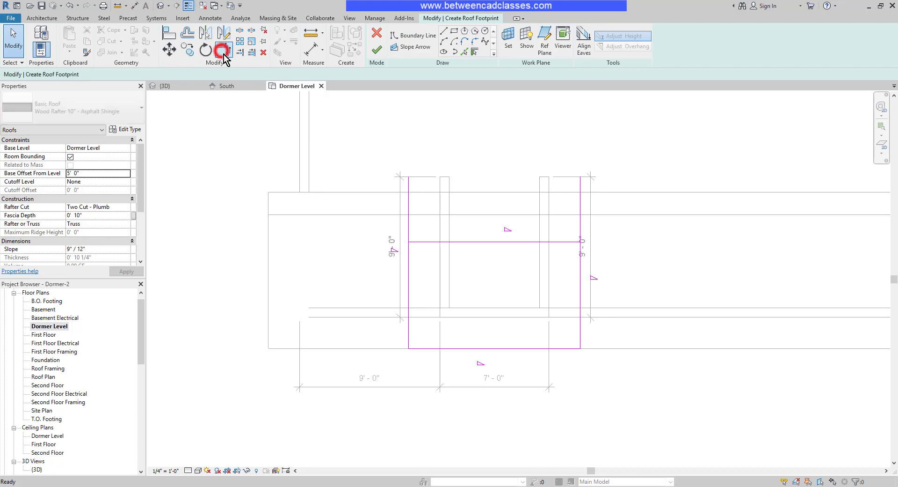
{"action": "left_click", "coordinate": [410, 274]}
{"action": "left_click", "coordinate": [439, 242]}
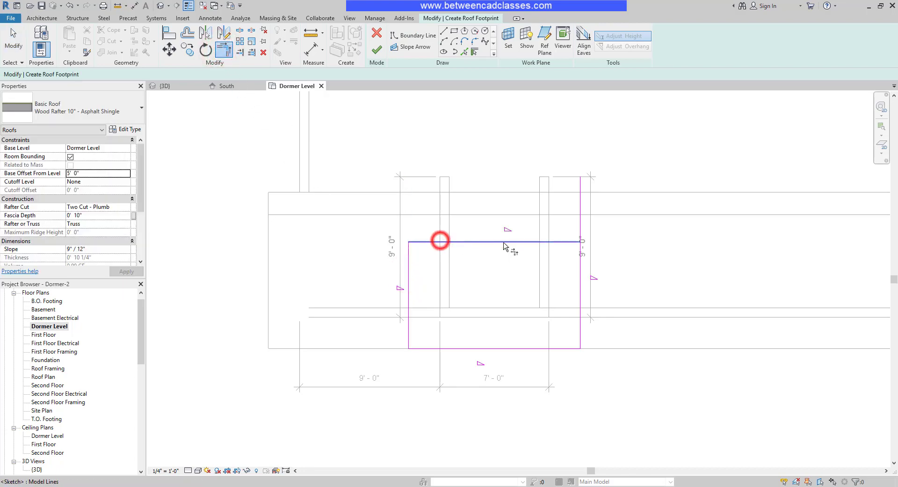
{"action": "left_click", "coordinate": [507, 243]}
{"action": "left_click", "coordinate": [580, 264]}
{"action": "key", "text": "Escape"}
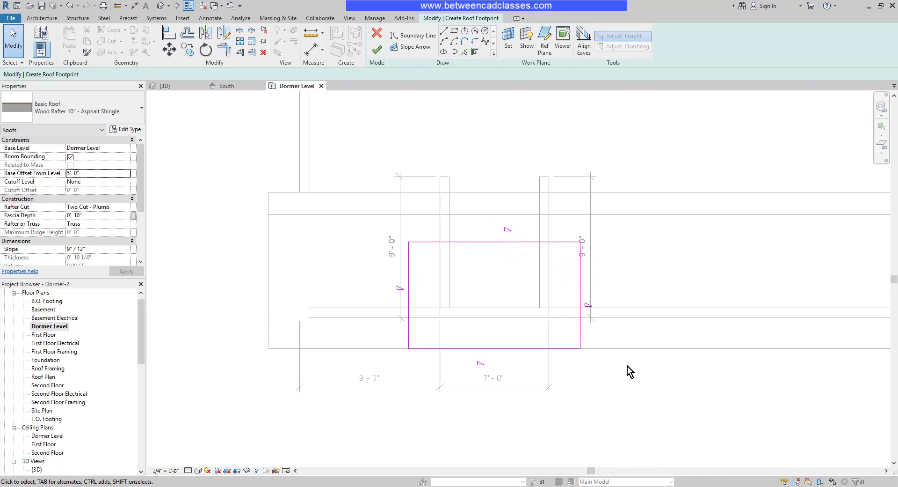
Step: Turn off slope definition for the front and back boundary lines of the dormer roof
{"action": "left_click", "coordinate": [520, 348]}
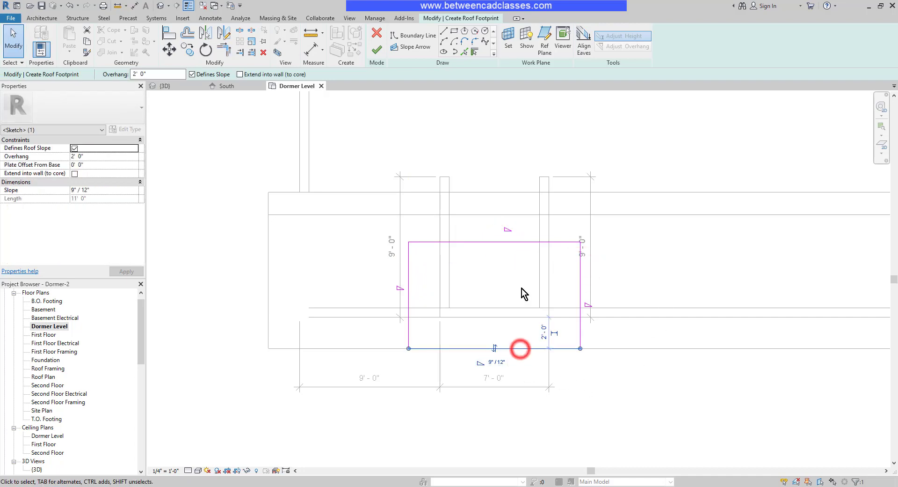
{"action": "left_click", "coordinate": [523, 242], "text": "ctrl"}
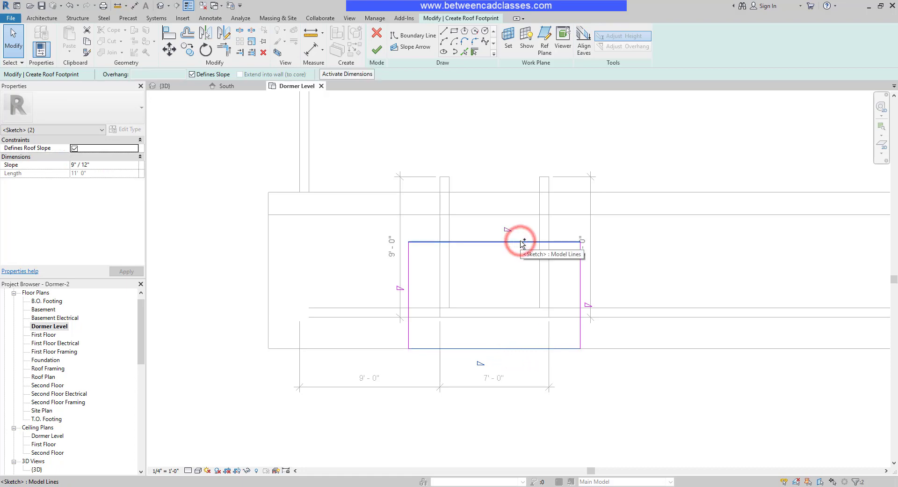
{"action": "left_click", "coordinate": [193, 74]}
{"action": "left_click", "coordinate": [415, 118]}
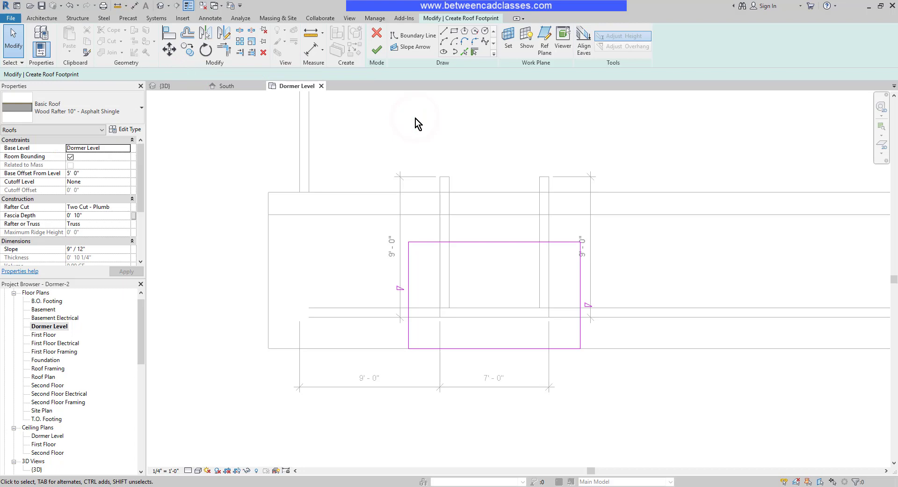
Step: Finish the dormer roof footprint, attach the highlighted dormer walls to the roof, and show the 3D view
{"action": "left_click", "coordinate": [376, 53]}
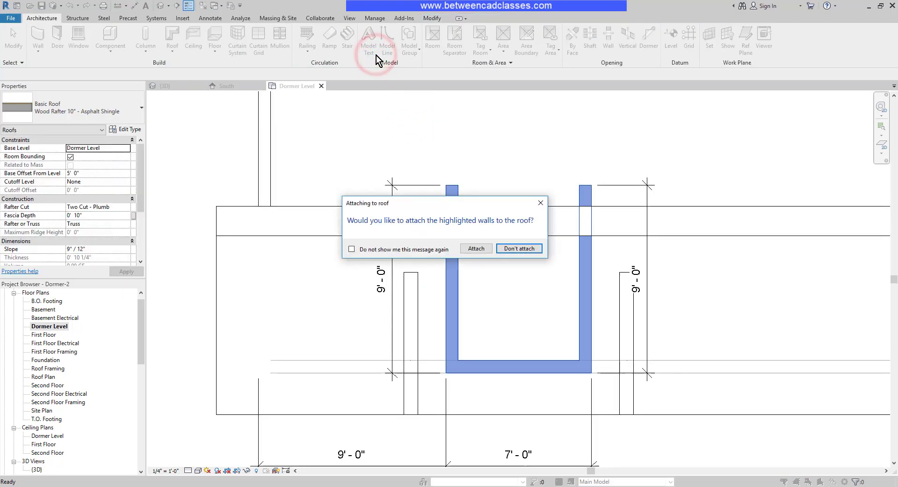
{"action": "left_click", "coordinate": [476, 248]}
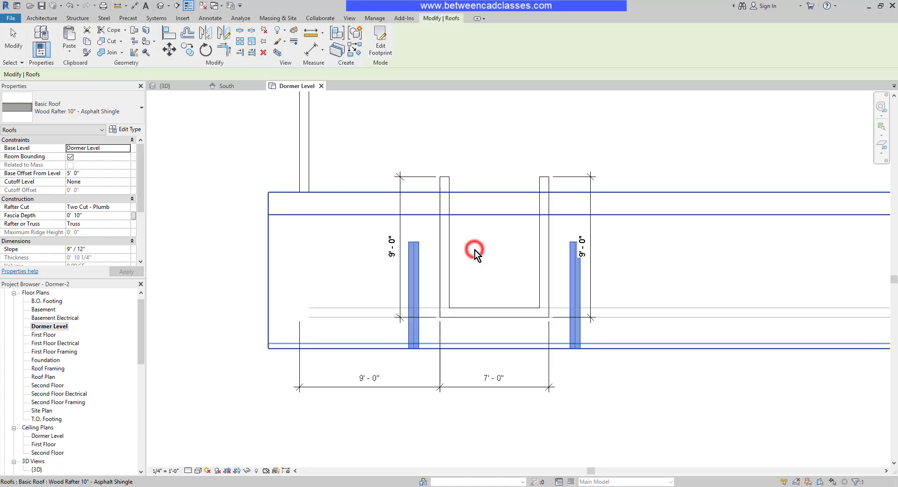
{"action": "left_click", "coordinate": [172, 87]}
{"action": "left_click", "coordinate": [586, 149]}
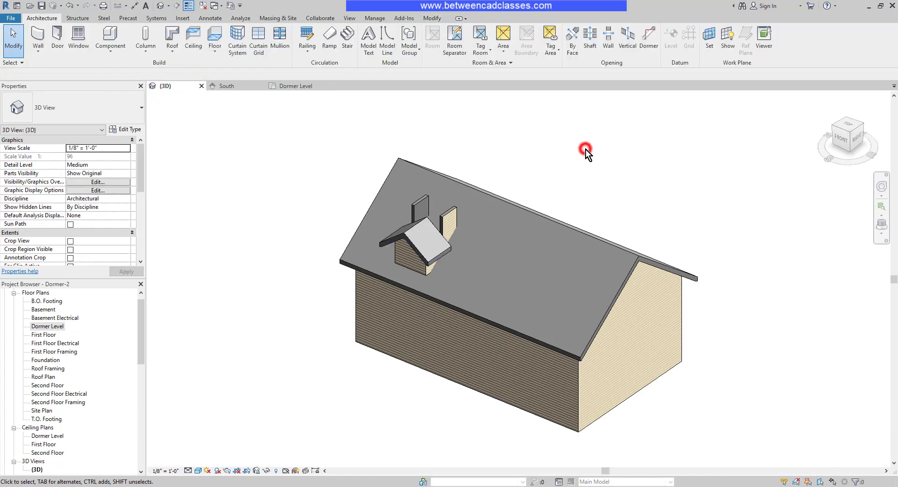
Step: Extend the dormer roof's back edge to the main roof's south slope with Join/Unjoin Roof
{"action": "scroll", "coordinate": [375, 249], "scroll_direction": "up", "scroll_amount": 3}
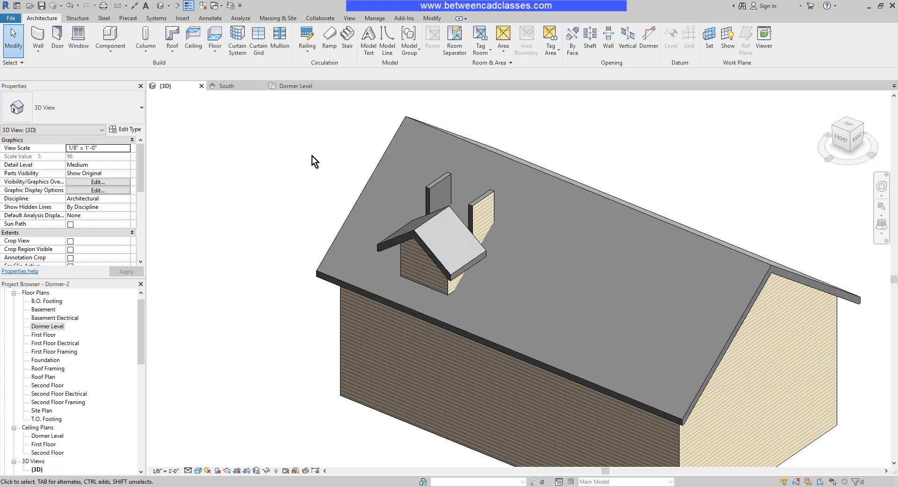
{"action": "left_click", "coordinate": [432, 19]}
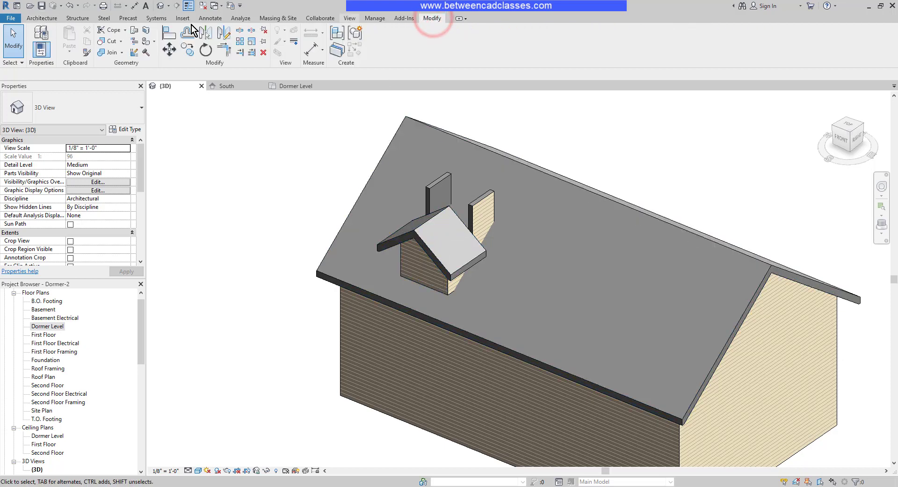
{"action": "left_click", "coordinate": [133, 30]}
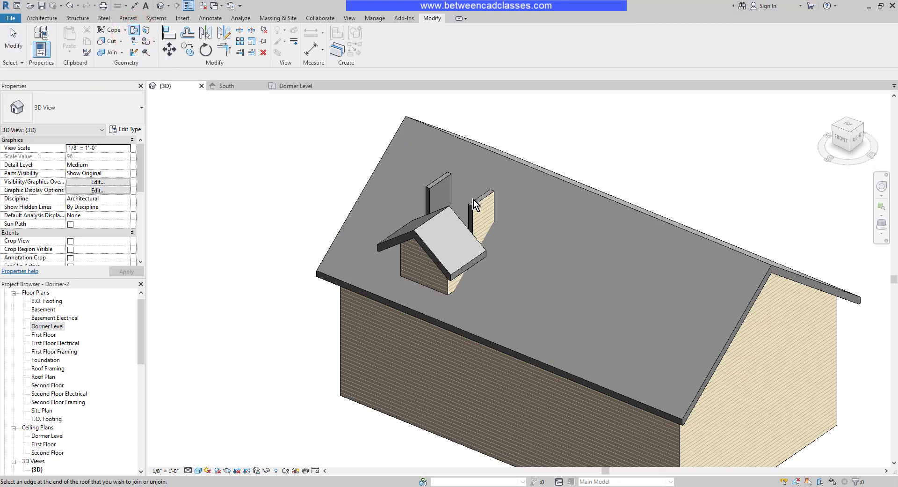
{"action": "left_click", "coordinate": [459, 218]}
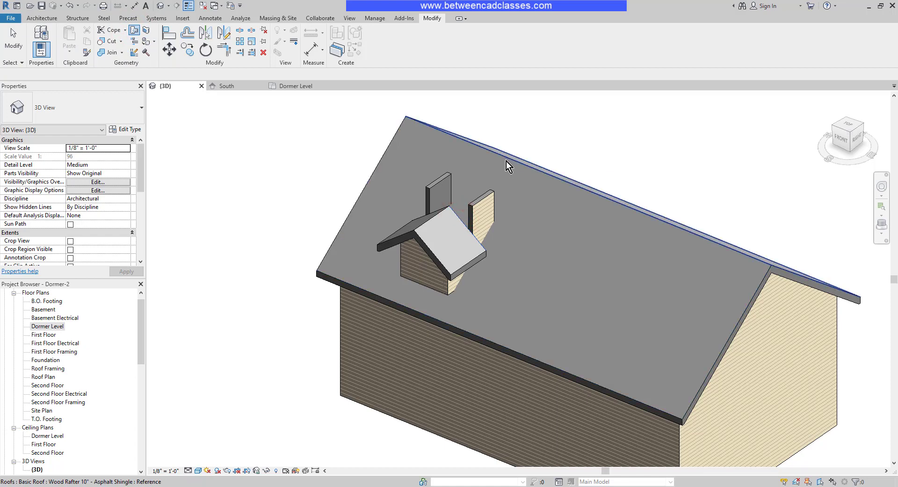
{"action": "left_click", "coordinate": [492, 159]}
{"action": "key", "text": "Escape"}
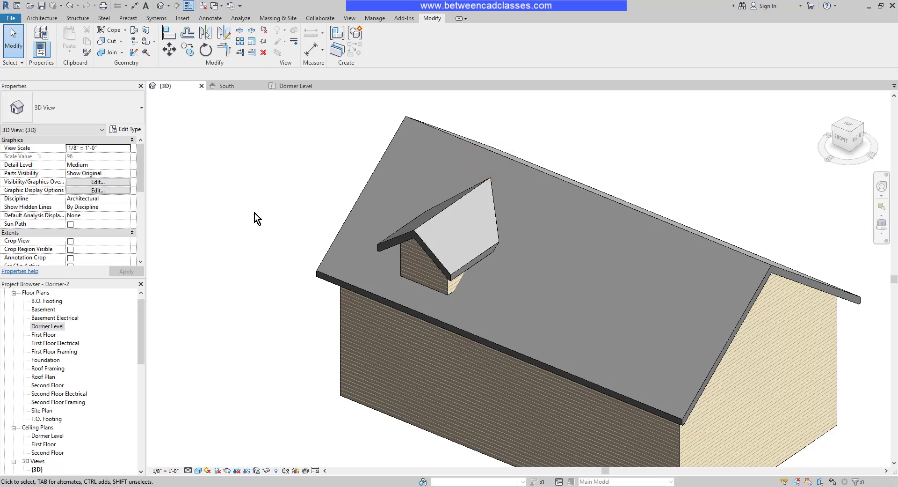
Step: Attach the bases of all three dormer walls to the main roof
{"action": "middle_click_drag", "start_coordinate": [267, 224], "coordinate": [448, 229], "text": "shift"}
{"action": "scroll", "coordinate": [448, 229], "scroll_direction": "up", "scroll_amount": 4}
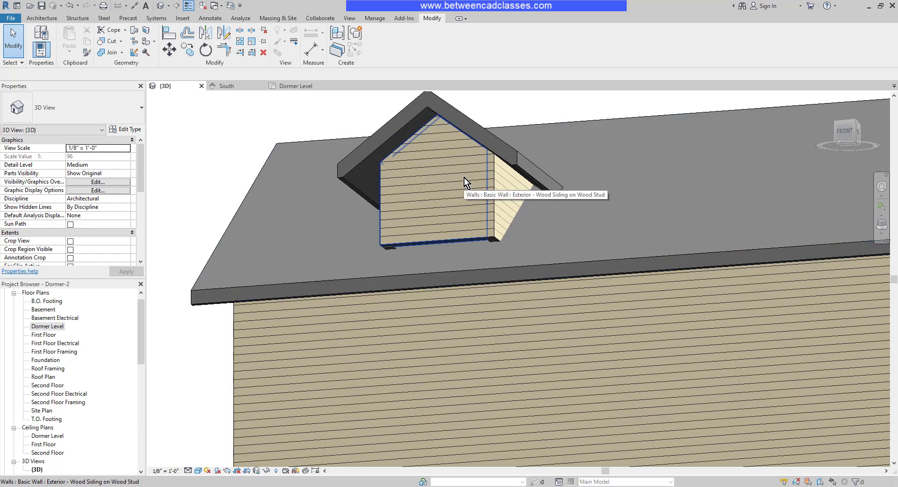
{"action": "key", "text": "Tab"}
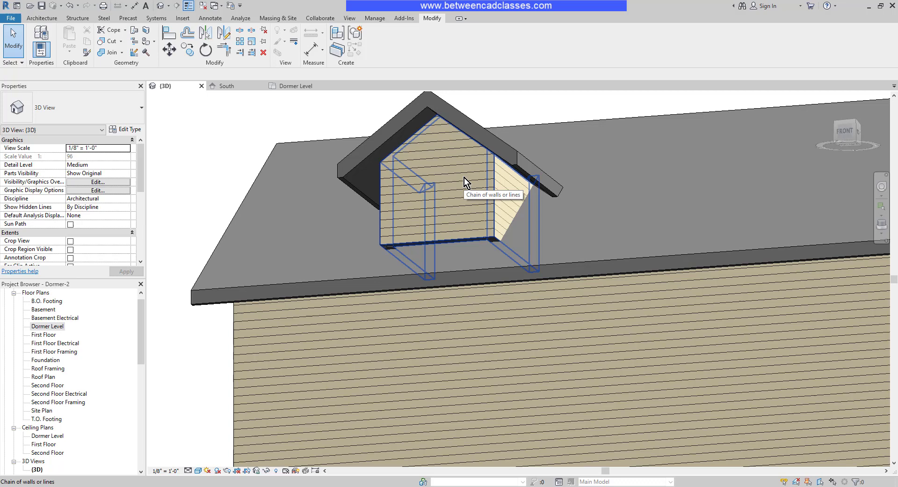
{"action": "left_click", "coordinate": [464, 177]}
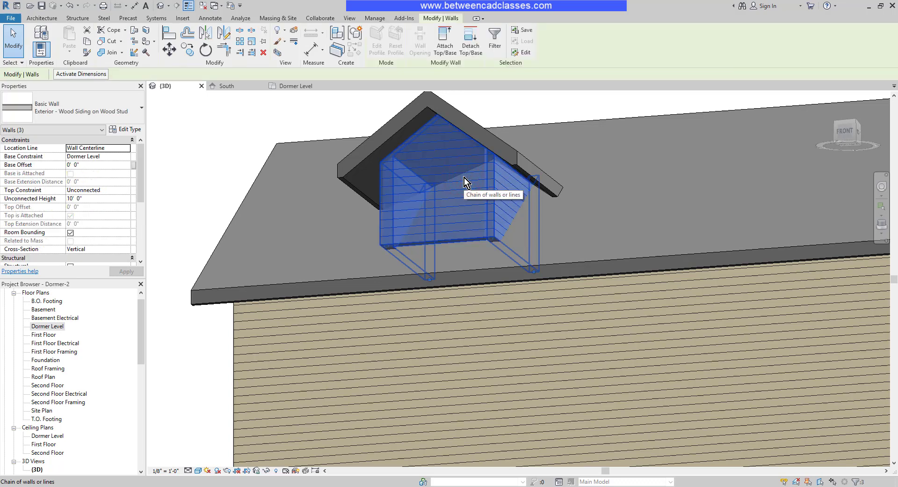
{"action": "left_click", "coordinate": [452, 45]}
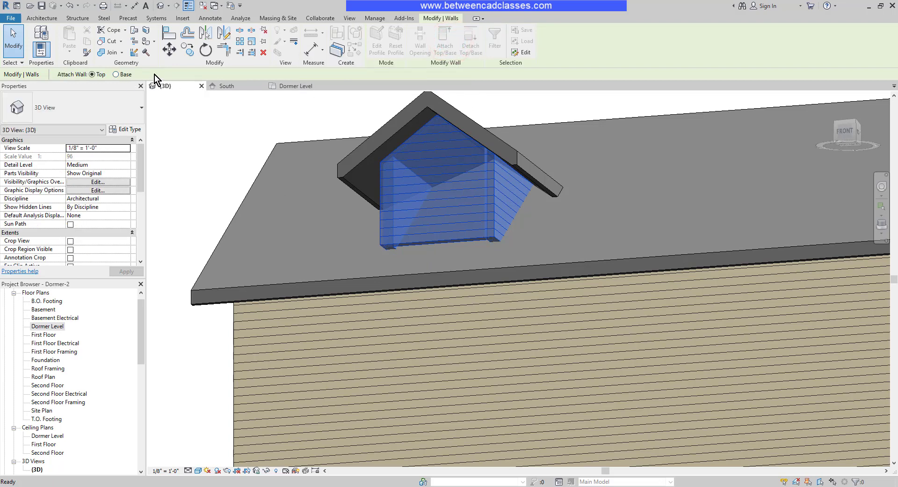
{"action": "left_click", "coordinate": [116, 74]}
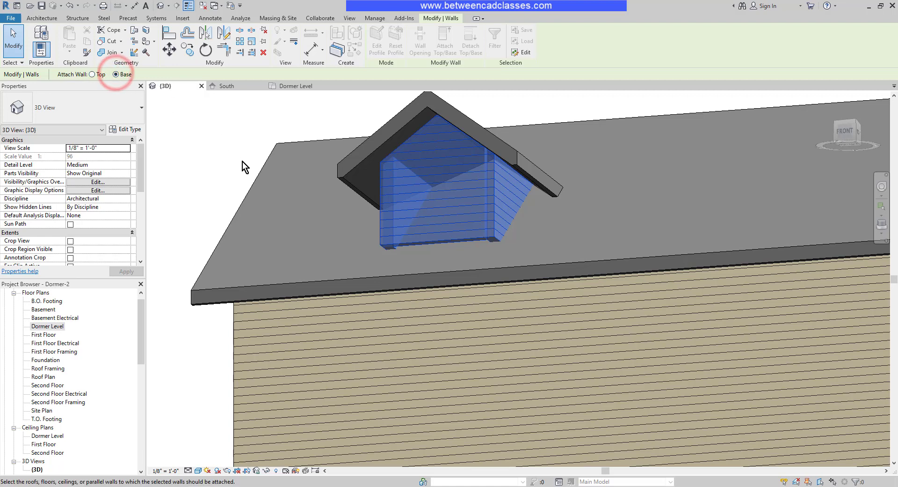
{"action": "left_click", "coordinate": [241, 215]}
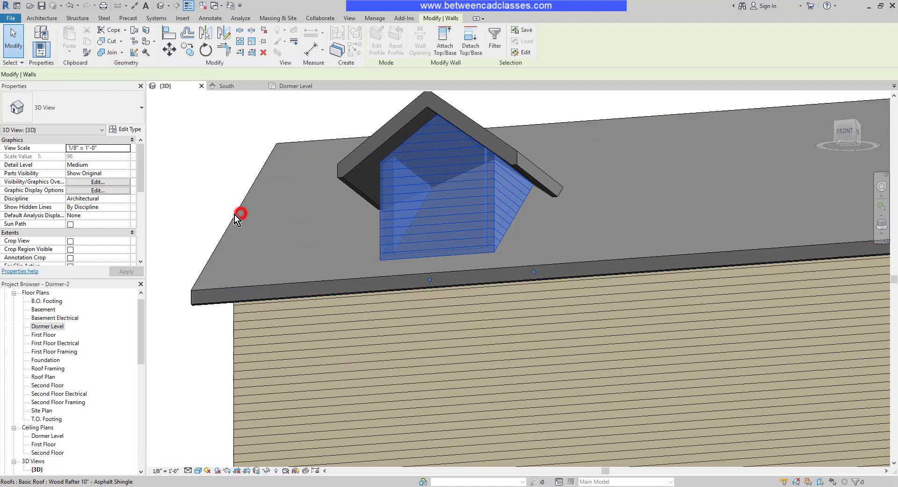
{"action": "left_click", "coordinate": [190, 215]}
{"action": "middle_click_drag", "start_coordinate": [221, 168], "coordinate": [237, 212], "text": "shift"}
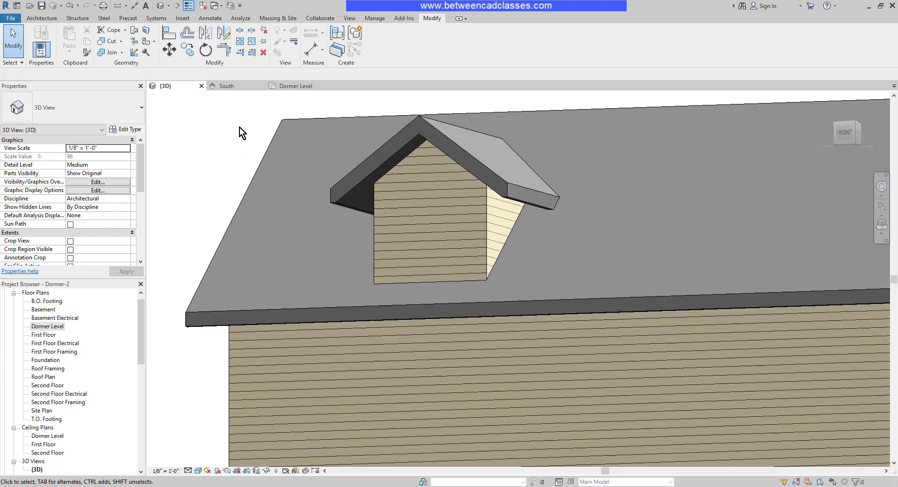
Step: Place a 36" x 48" Double Hung with Trim window centered in the dormer's front wall on the Dormer Level plan, and show the 3D view
{"action": "left_click", "coordinate": [298, 85]}
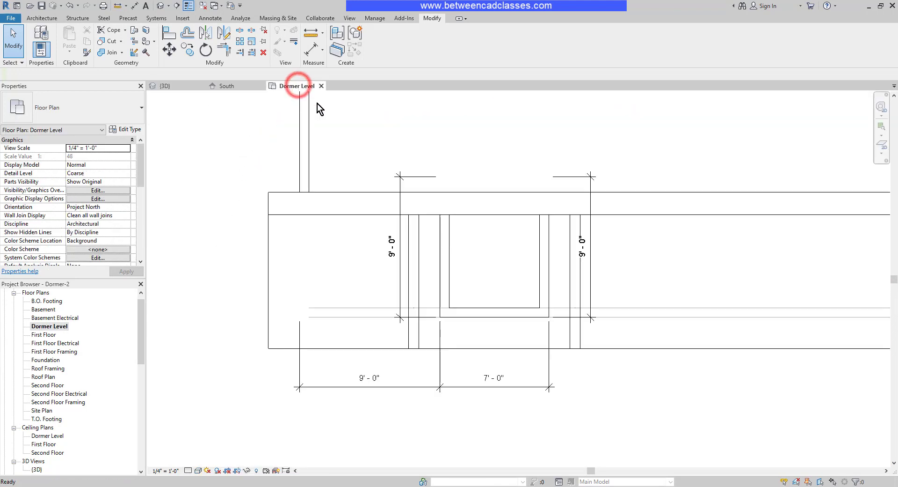
{"action": "left_click", "coordinate": [41, 17]}
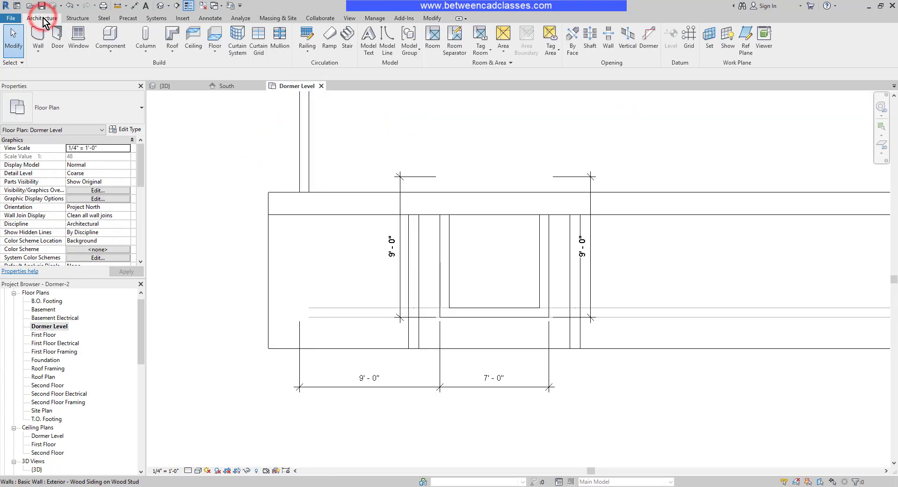
{"action": "left_click", "coordinate": [77, 37]}
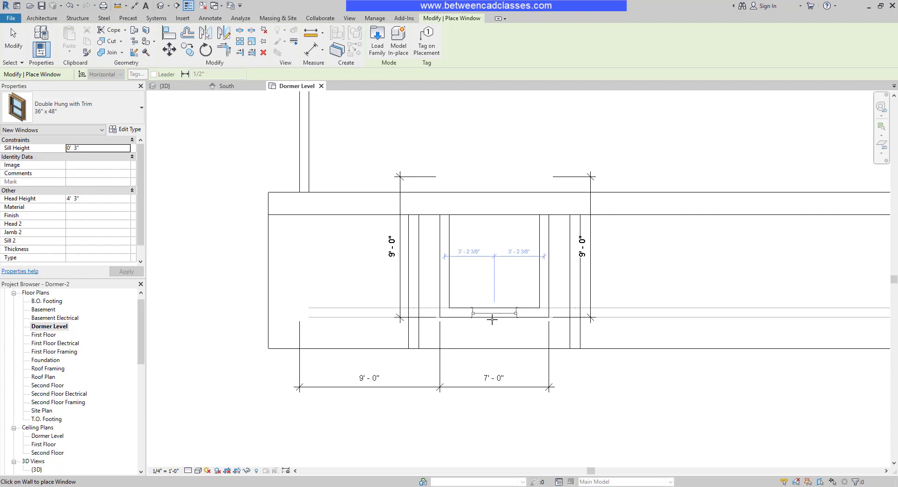
{"action": "left_click", "coordinate": [493, 319]}
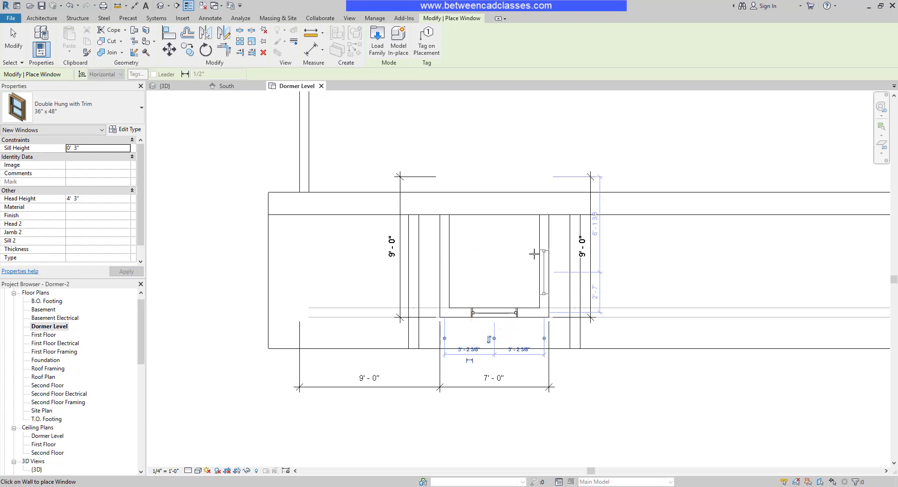
{"action": "left_click", "coordinate": [164, 86]}
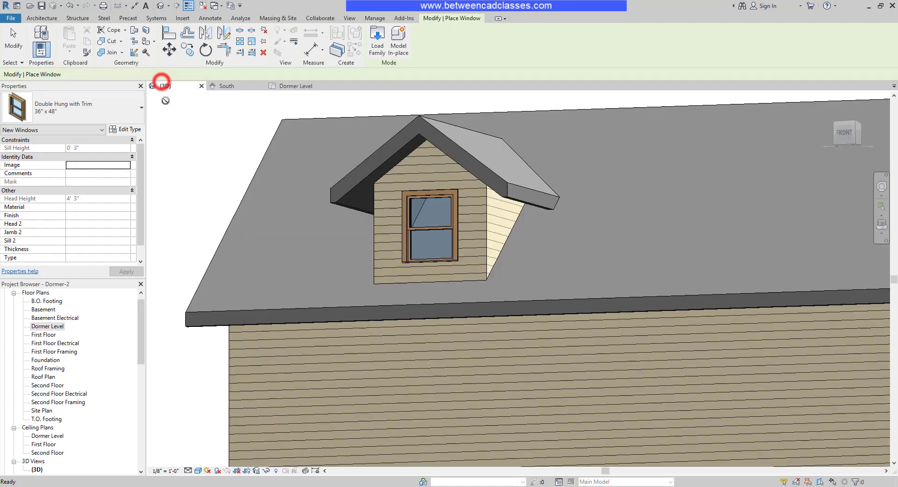
{"action": "middle_click_drag", "start_coordinate": [198, 172], "coordinate": [205, 224], "text": "shift"}
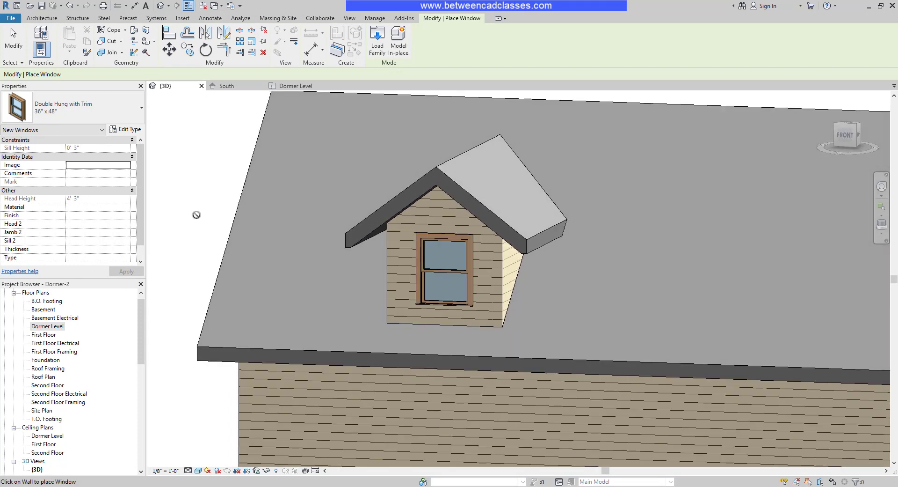
Step: Start a Dormer opening that cuts the main roof, and set the 3D view's visual style to Wireframe
{"action": "left_click", "coordinate": [42, 19]}
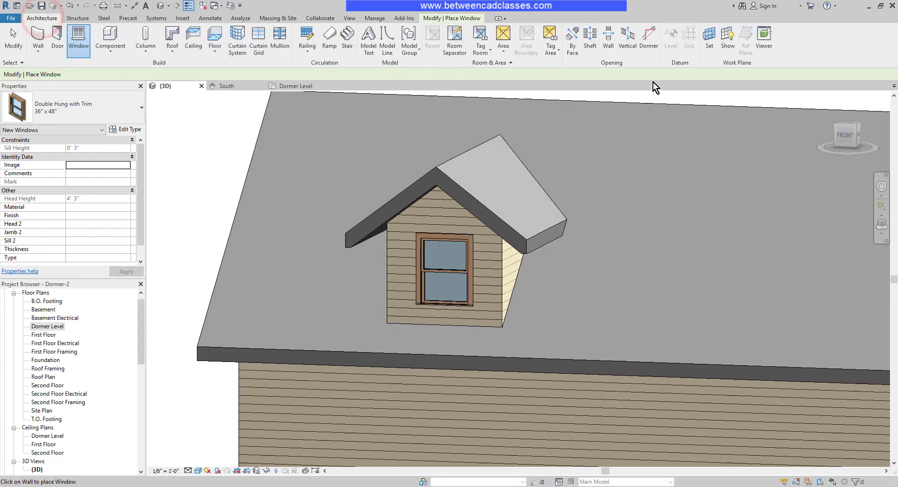
{"action": "left_click", "coordinate": [646, 42]}
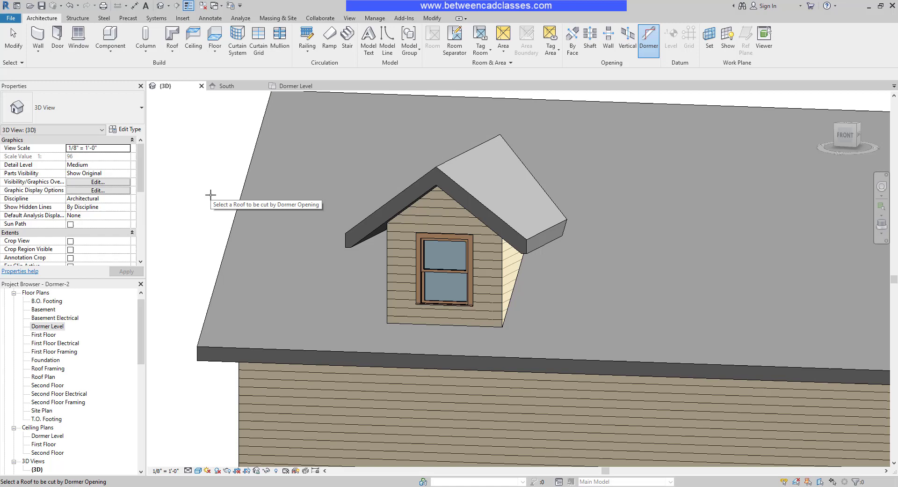
{"action": "left_click", "coordinate": [247, 202]}
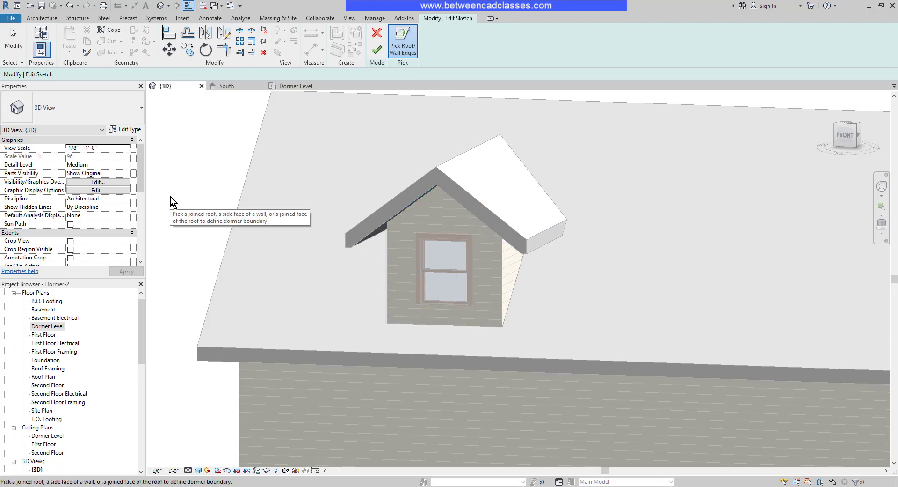
{"action": "left_click", "coordinate": [200, 470]}
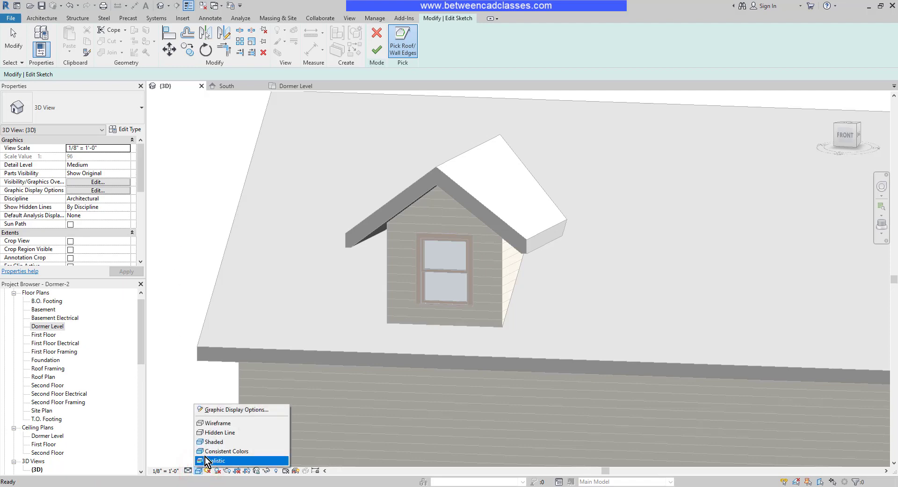
{"action": "left_click", "coordinate": [218, 423]}
{"action": "scroll", "coordinate": [445, 217], "scroll_direction": "up", "scroll_amount": 2}
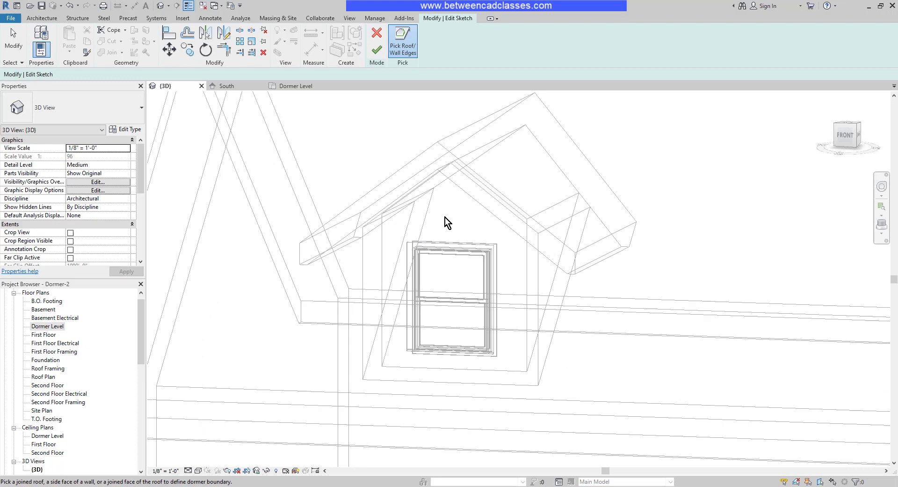
Step: Pick both slopes of the joined dormer roof and the inner faces of the side and front walls as the opening boundary
{"action": "middle_click_drag", "start_coordinate": [474, 235], "coordinate": [503, 163], "text": "shift"}
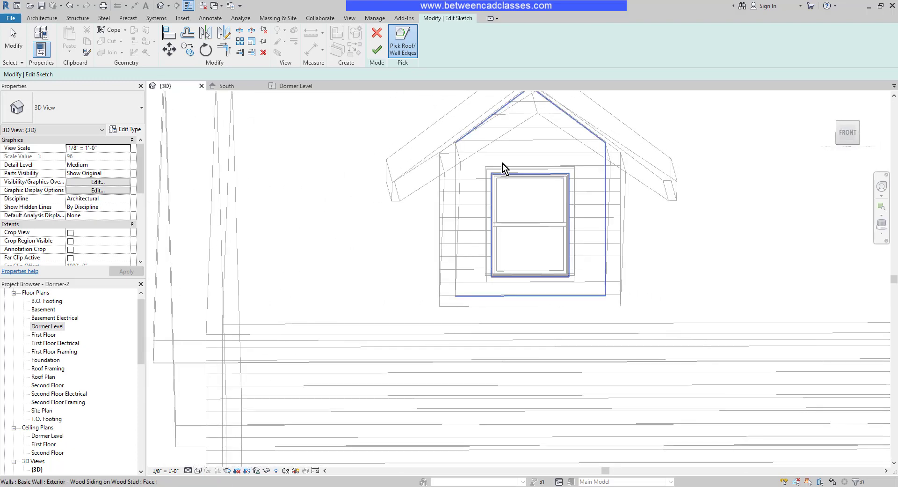
{"action": "left_click", "coordinate": [508, 136]}
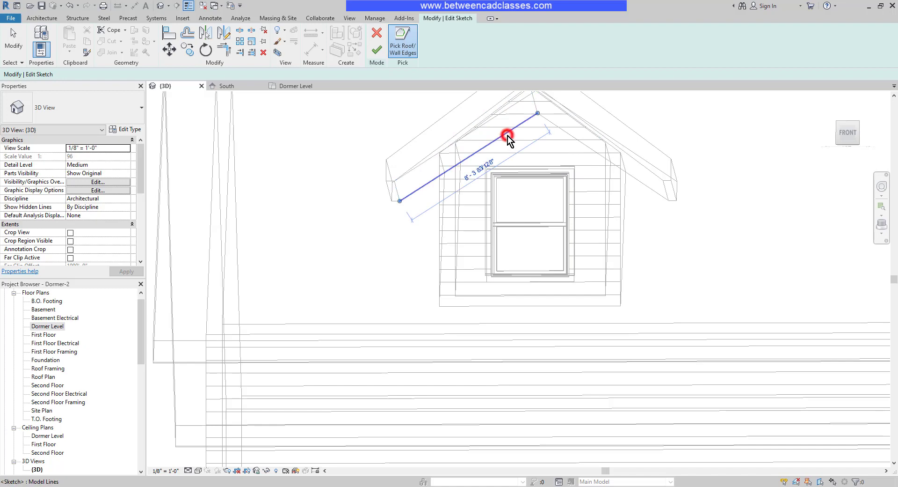
{"action": "left_click", "coordinate": [567, 135]}
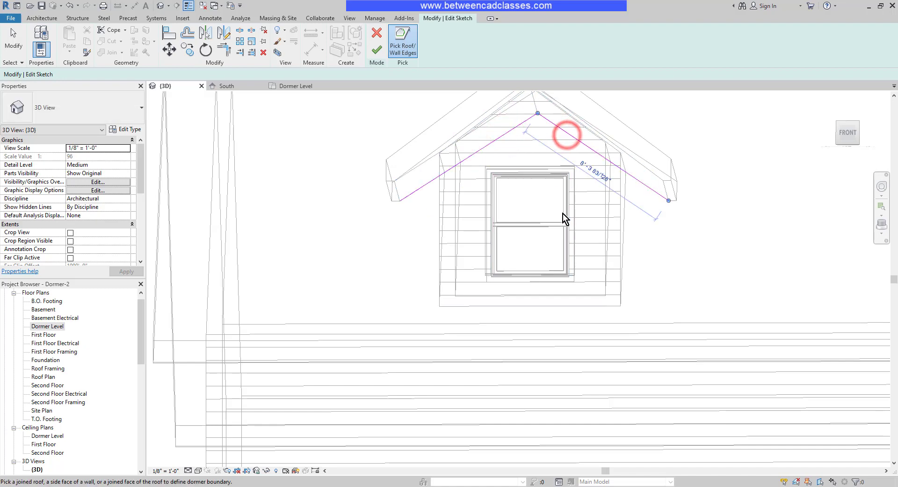
{"action": "mouse_move", "coordinate": [563, 213]}
{"action": "middle_mouse_down", "text": "shift"}
{"action": "mouse_move", "coordinate": [594, 260]}
{"action": "mouse_move", "coordinate": [596, 248]}
{"action": "mouse_move", "coordinate": [496, 206]}
{"action": "middle_mouse_up", "text": "shift"}
{"action": "left_click", "coordinate": [624, 222]}
{"action": "left_click", "coordinate": [492, 176]}
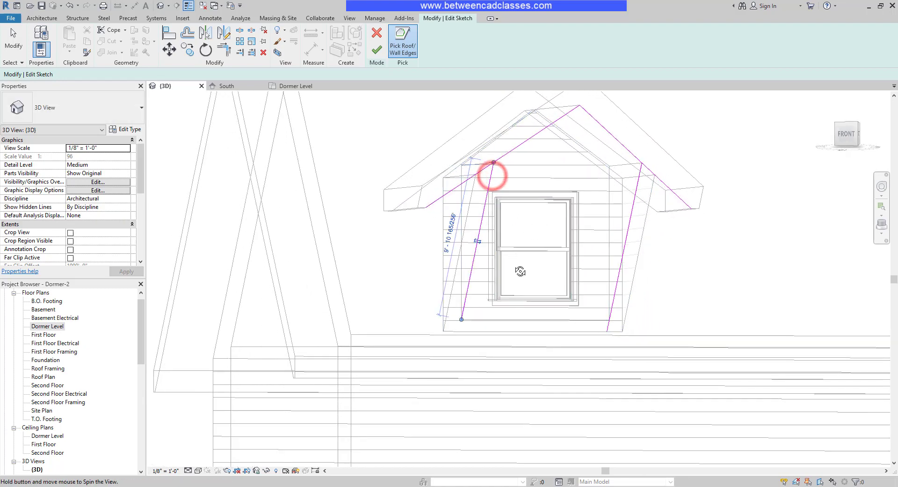
{"action": "middle_click_drag", "start_coordinate": [522, 267], "coordinate": [473, 335], "text": "shift"}
{"action": "left_click", "coordinate": [476, 340]}
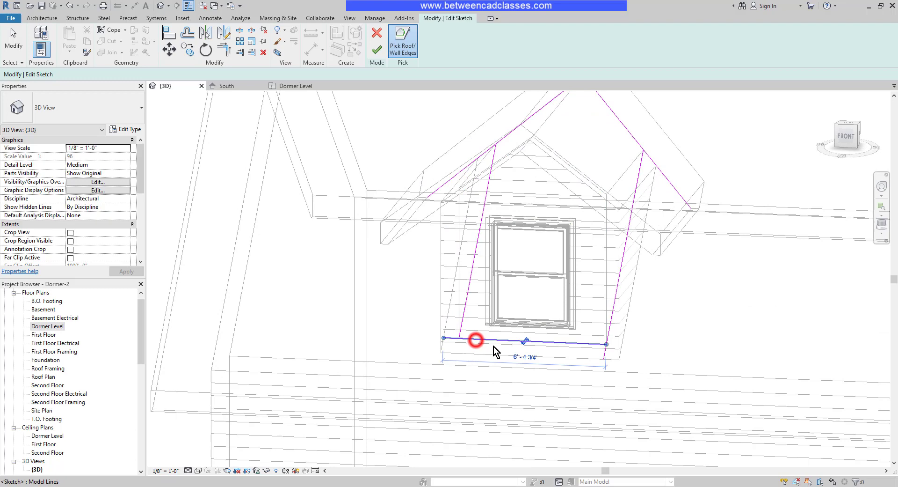
Step: Trim the roof, side wall and front wall boundary lines to each other to form a closed loop, and finish the dormer opening
{"action": "mouse_move", "coordinate": [714, 330]}
{"action": "middle_mouse_down", "text": "shift"}
{"action": "mouse_move", "coordinate": [742, 311]}
{"action": "mouse_move", "coordinate": [727, 298]}
{"action": "mouse_move", "coordinate": [718, 248]}
{"action": "middle_mouse_up", "text": "shift"}
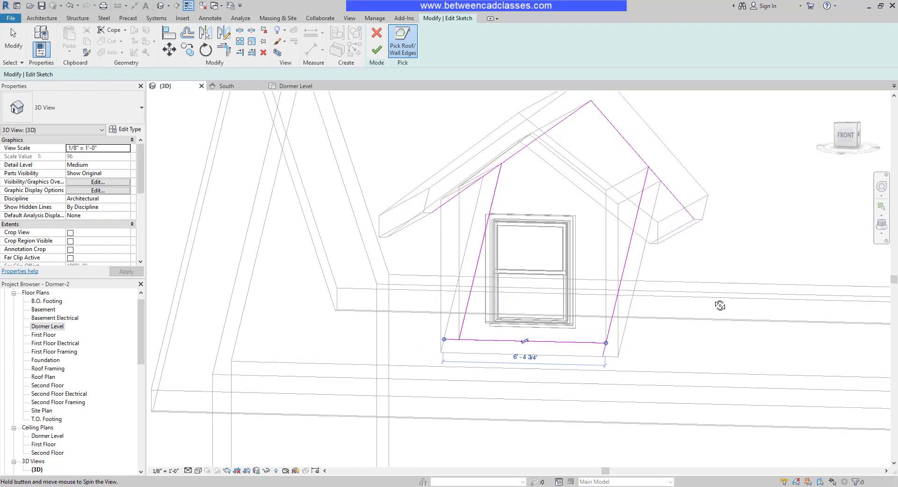
{"action": "left_click", "coordinate": [224, 49]}
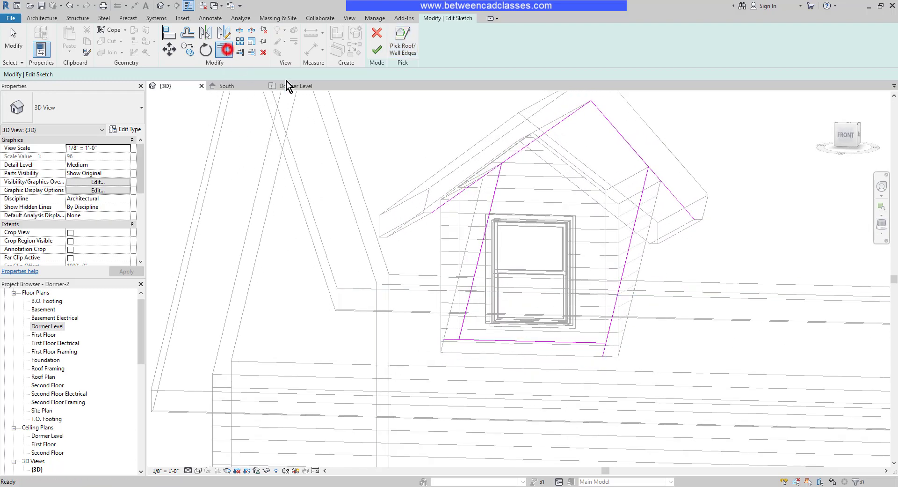
{"action": "left_click", "coordinate": [530, 141]}
{"action": "left_click", "coordinate": [497, 183]}
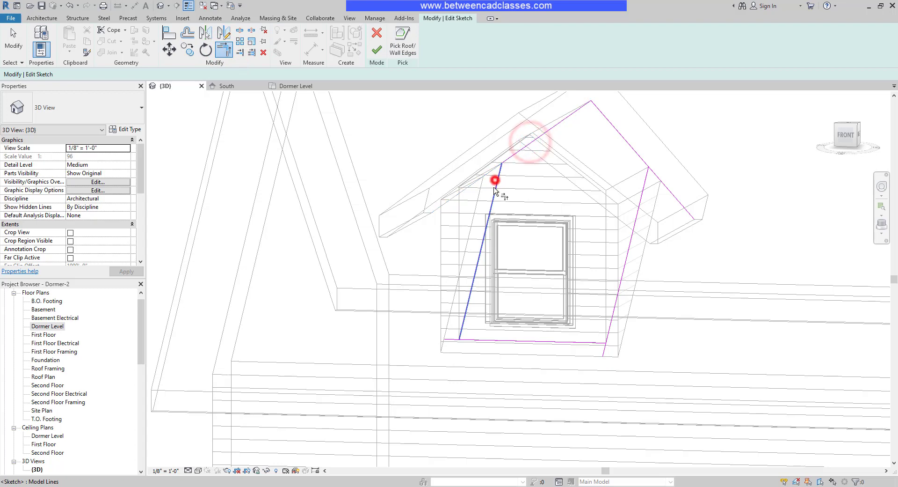
{"action": "left_click", "coordinate": [490, 203]}
{"action": "left_click", "coordinate": [488, 341]}
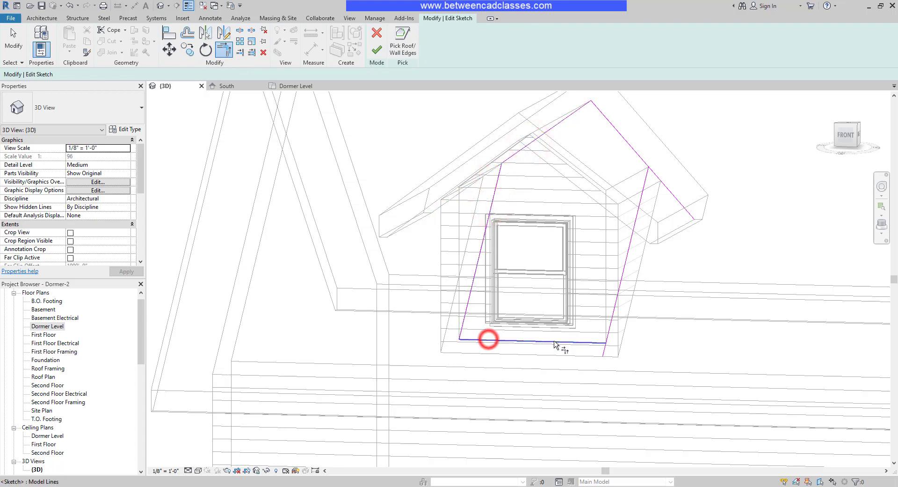
{"action": "left_click", "coordinate": [555, 341]}
{"action": "left_click", "coordinate": [615, 321]}
{"action": "left_click", "coordinate": [634, 236]}
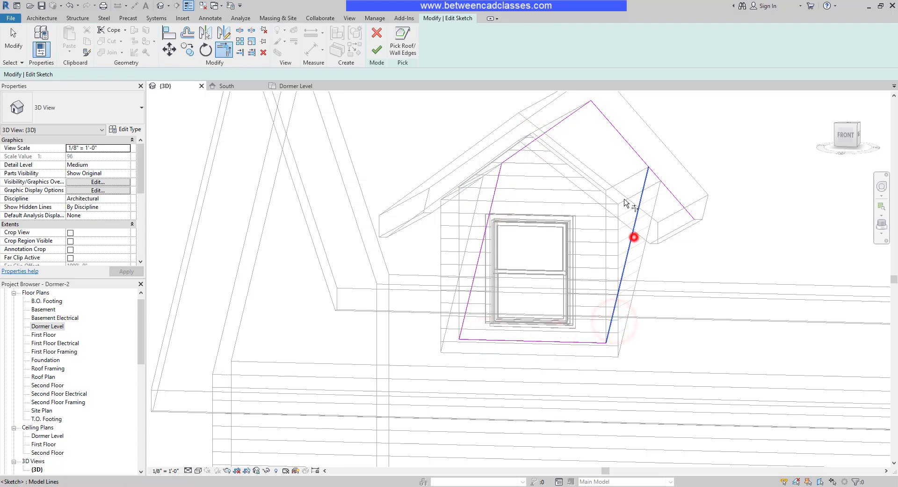
{"action": "left_click", "coordinate": [625, 142]}
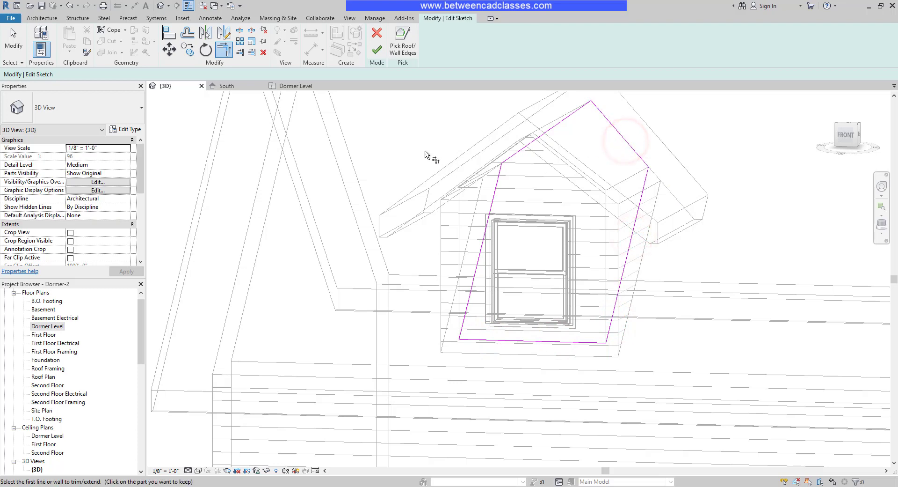
{"action": "left_click", "coordinate": [378, 50]}
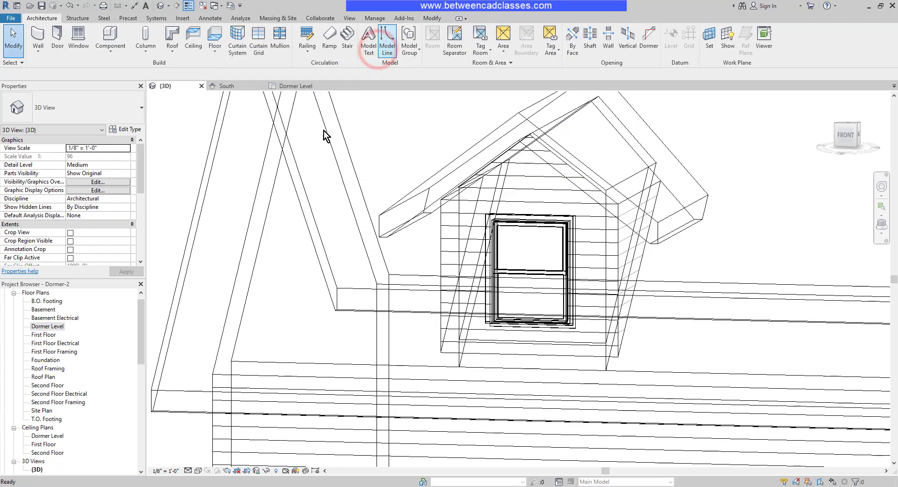
Step: Set the 3D view's visual style to Shaded and inspect the dormer opening from beneath the roof and from outside
{"action": "left_click", "coordinate": [198, 471]}
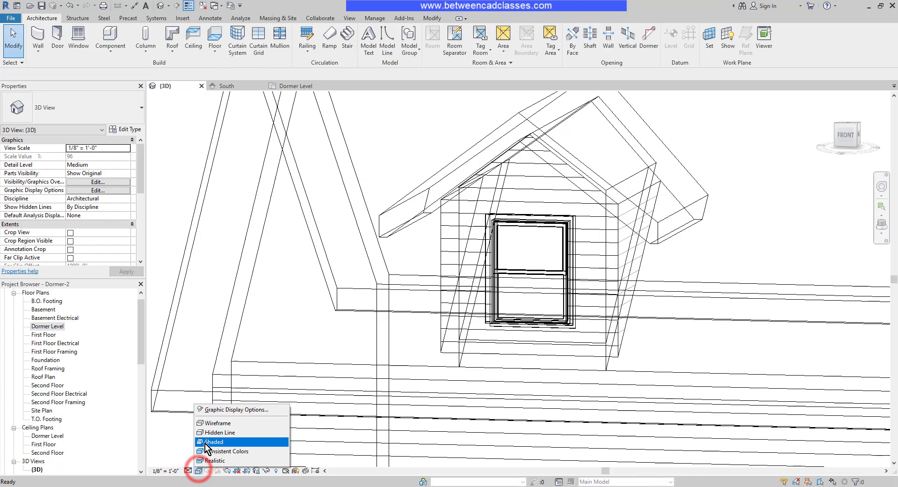
{"action": "left_click", "coordinate": [205, 443]}
{"action": "scroll", "coordinate": [451, 368], "scroll_direction": "down", "scroll_amount": 4}
{"action": "middle_click_drag", "start_coordinate": [460, 373], "coordinate": [361, 182], "text": "shift"}
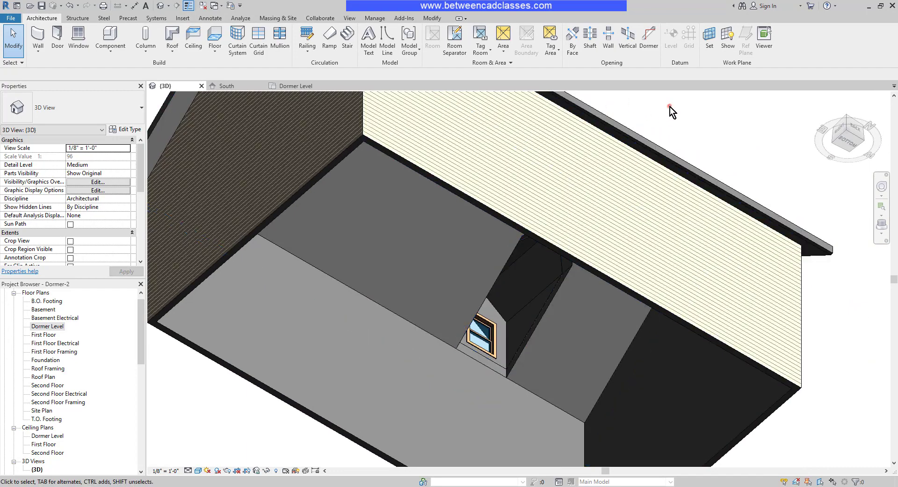
{"action": "middle_click_drag", "start_coordinate": [621, 192], "coordinate": [588, 345], "text": "shift"}
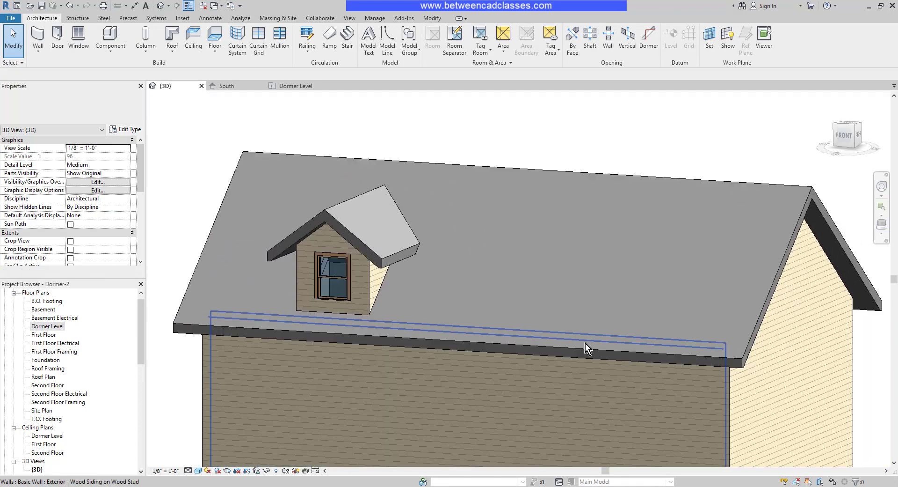